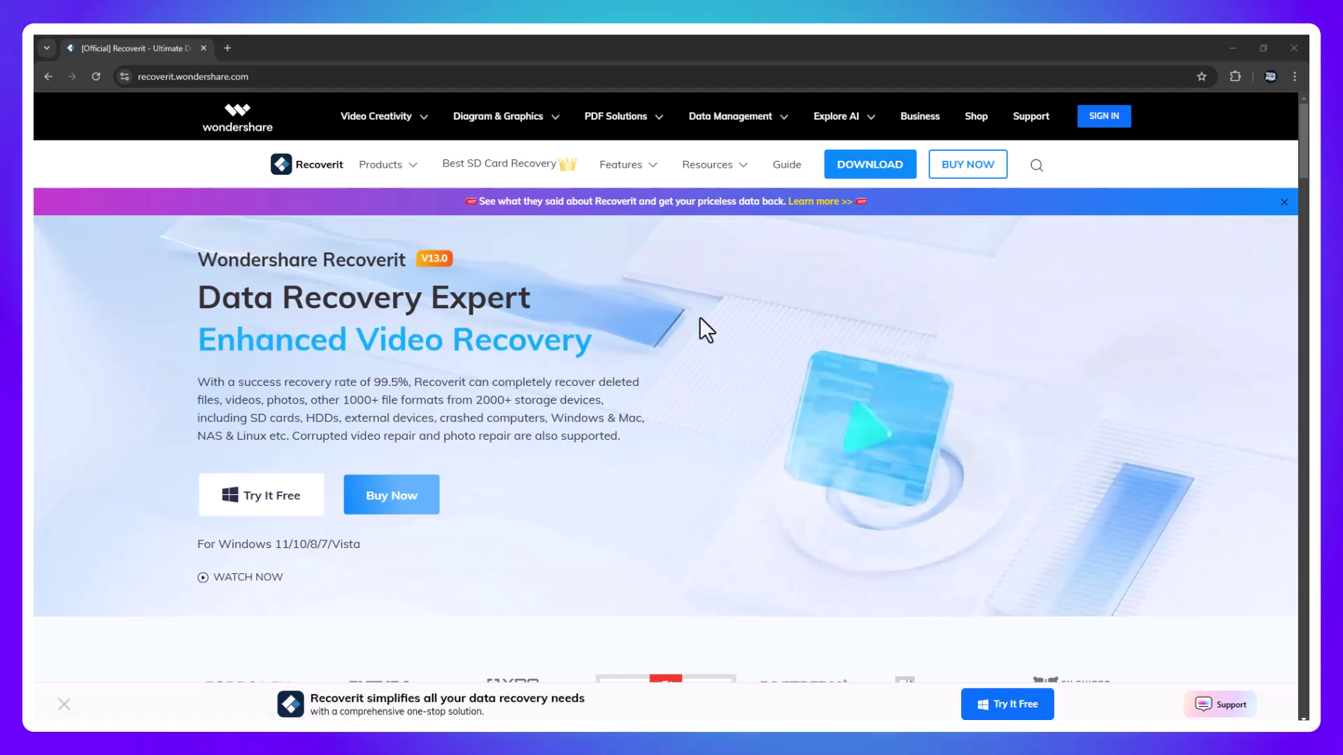
Step: Scroll down through the Recoverit homepage's features, stats and reviews, then back to the top
{"action": "scroll", "coordinate": [702, 318], "scroll_direction": "down", "scroll_amount": 3}
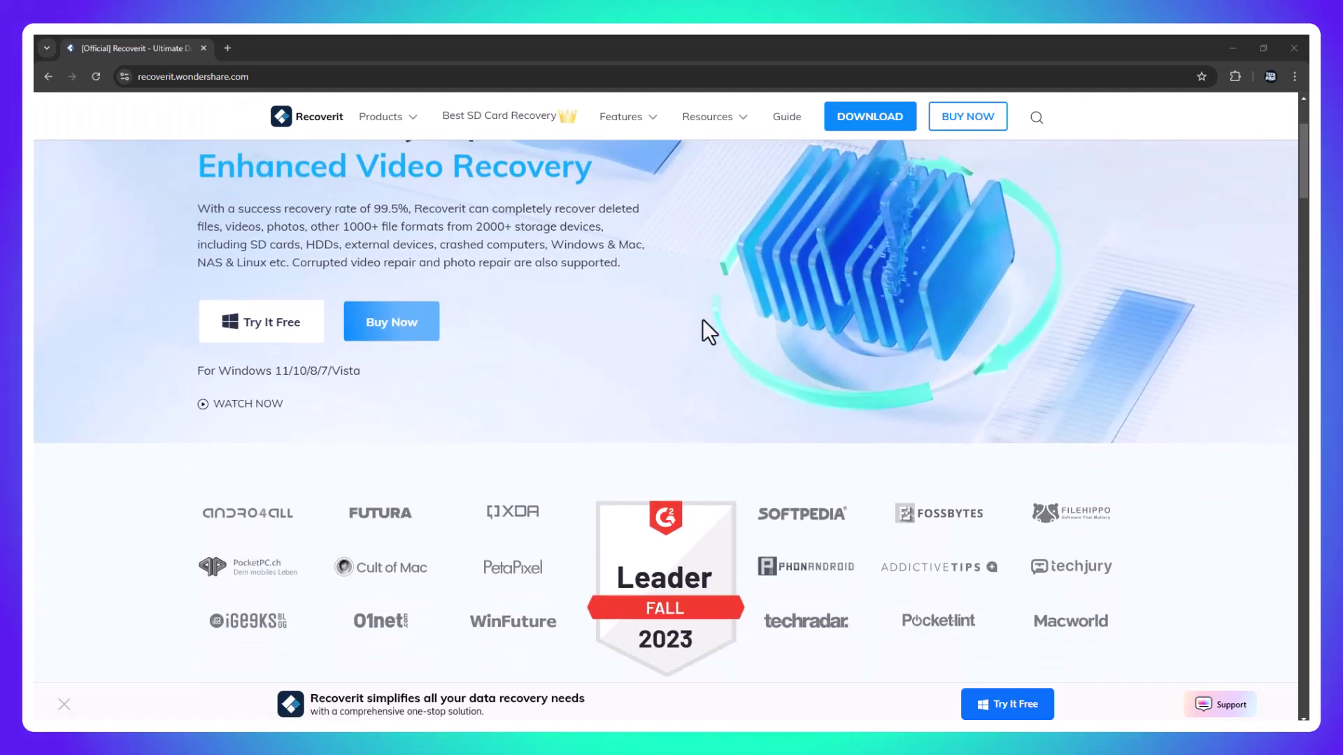
{"action": "scroll", "coordinate": [702, 318], "scroll_direction": "down", "scroll_amount": 3}
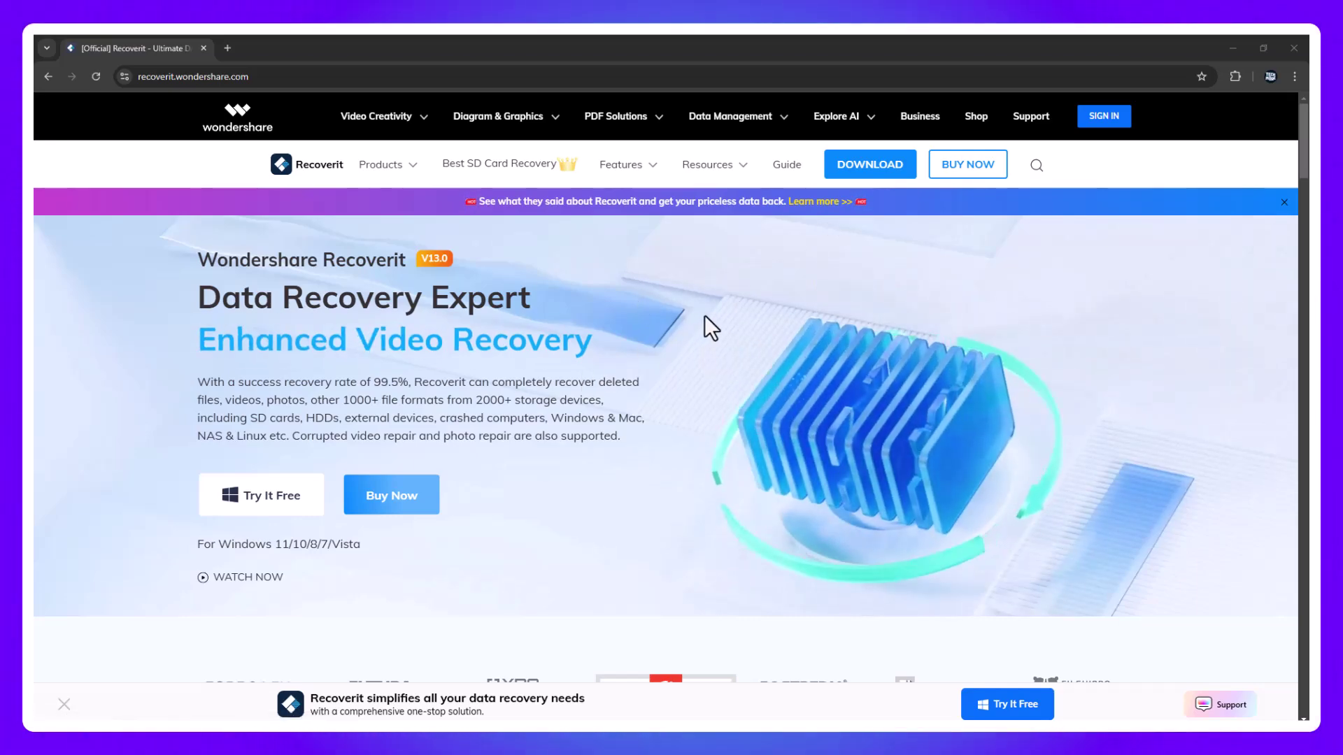
{"action": "scroll", "coordinate": [704, 314], "scroll_direction": "down", "scroll_amount": 1}
{"action": "scroll", "coordinate": [704, 314], "scroll_direction": "down", "scroll_amount": 3}
{"action": "scroll", "coordinate": [702, 319], "scroll_direction": "down", "scroll_amount": 3}
{"action": "scroll", "coordinate": [702, 319], "scroll_direction": "down", "scroll_amount": 1}
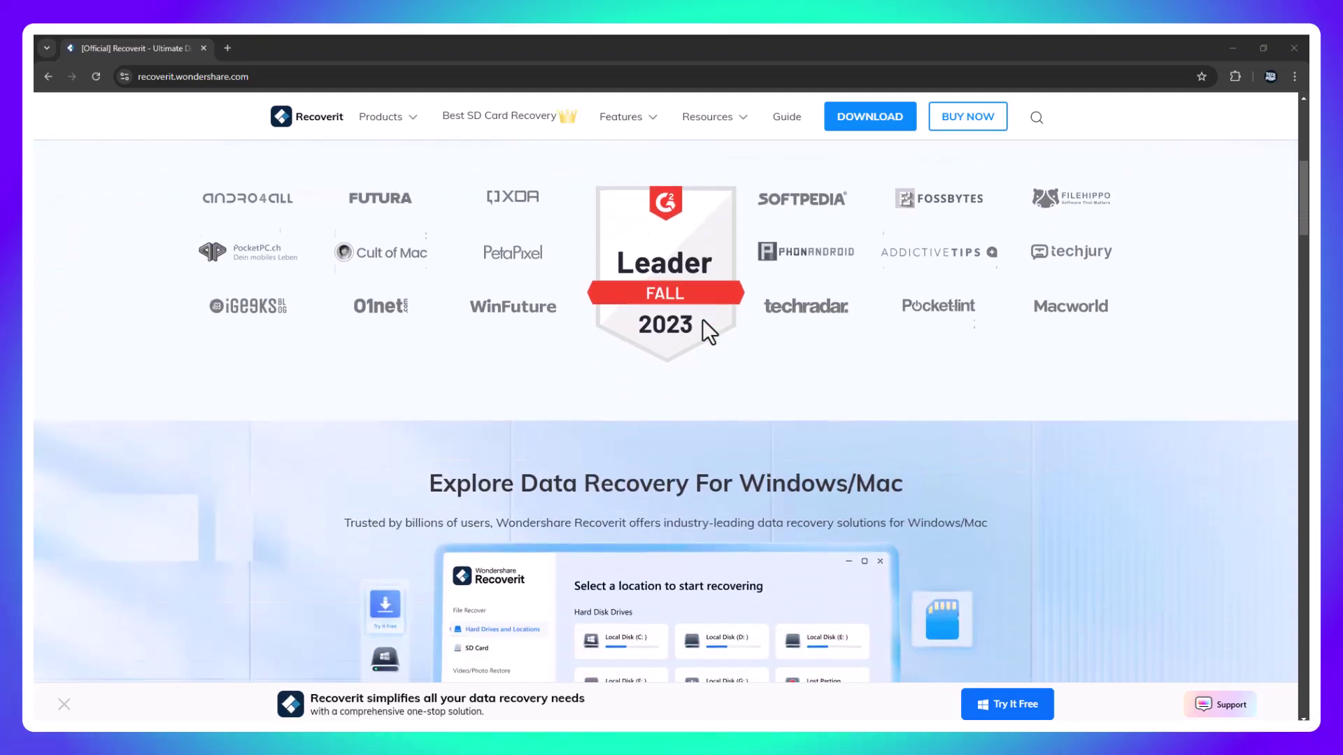
{"action": "scroll", "coordinate": [703, 319], "scroll_direction": "down", "scroll_amount": 4}
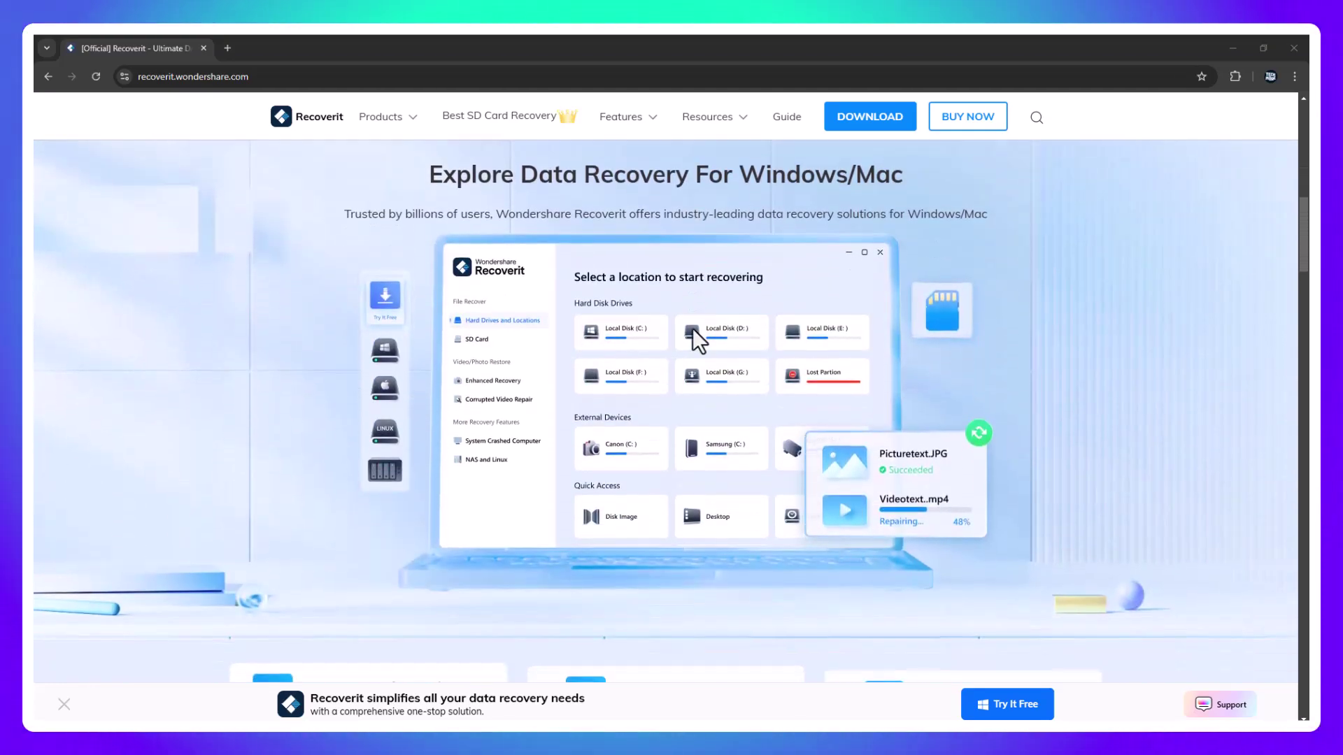
{"action": "scroll", "coordinate": [692, 328], "scroll_direction": "down", "scroll_amount": 1}
{"action": "scroll", "coordinate": [691, 334], "scroll_direction": "down", "scroll_amount": 5}
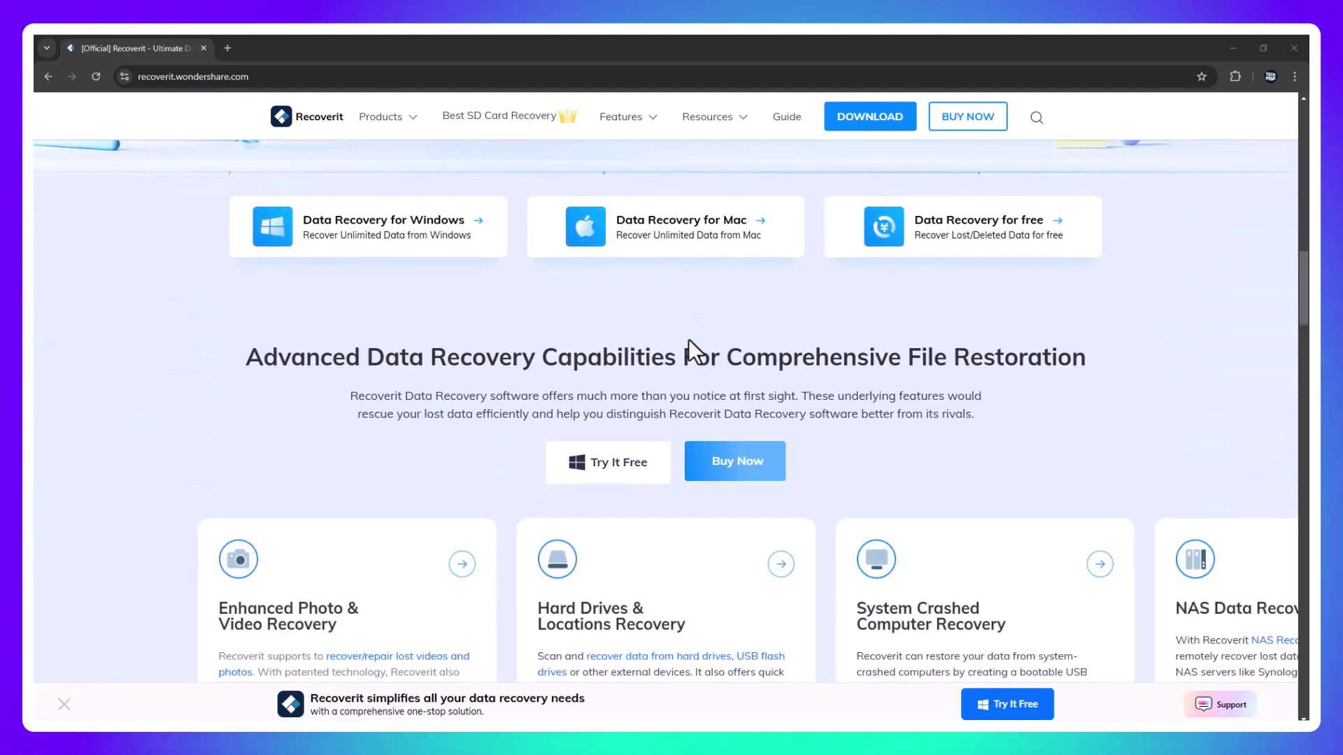
{"action": "scroll", "coordinate": [688, 339], "scroll_direction": "down", "scroll_amount": 2}
{"action": "scroll", "coordinate": [689, 339], "scroll_direction": "down", "scroll_amount": 1}
{"action": "scroll", "coordinate": [688, 339], "scroll_direction": "down", "scroll_amount": 1}
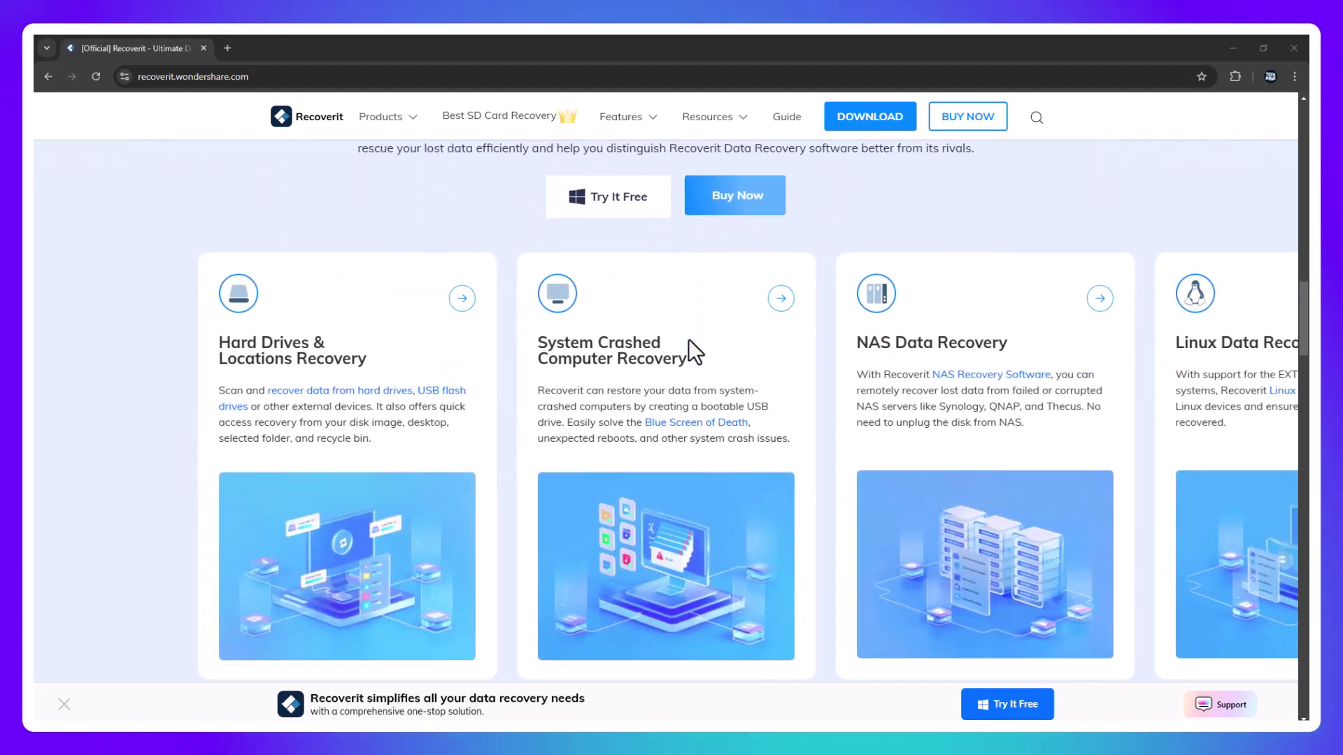
{"action": "scroll", "coordinate": [688, 339], "scroll_direction": "down", "scroll_amount": 1}
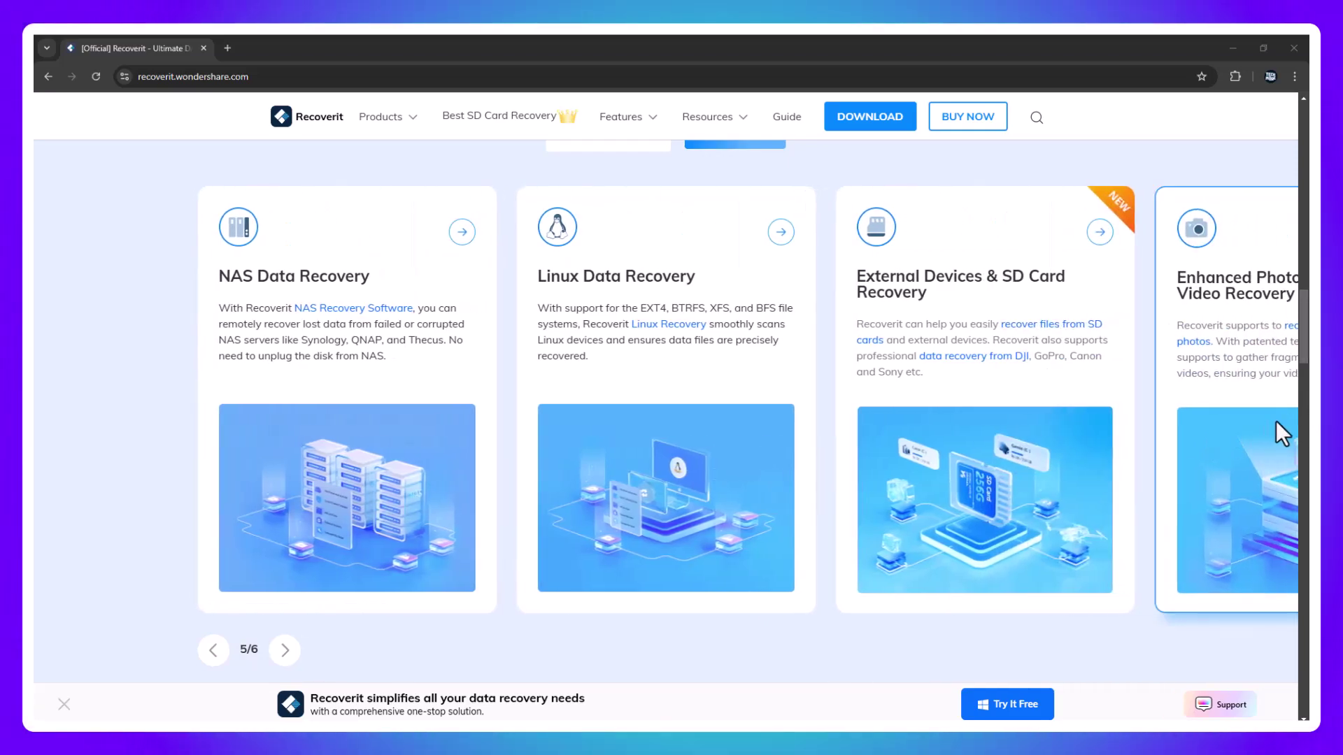
{"action": "scroll", "coordinate": [665, 419], "scroll_direction": "down", "scroll_amount": 3}
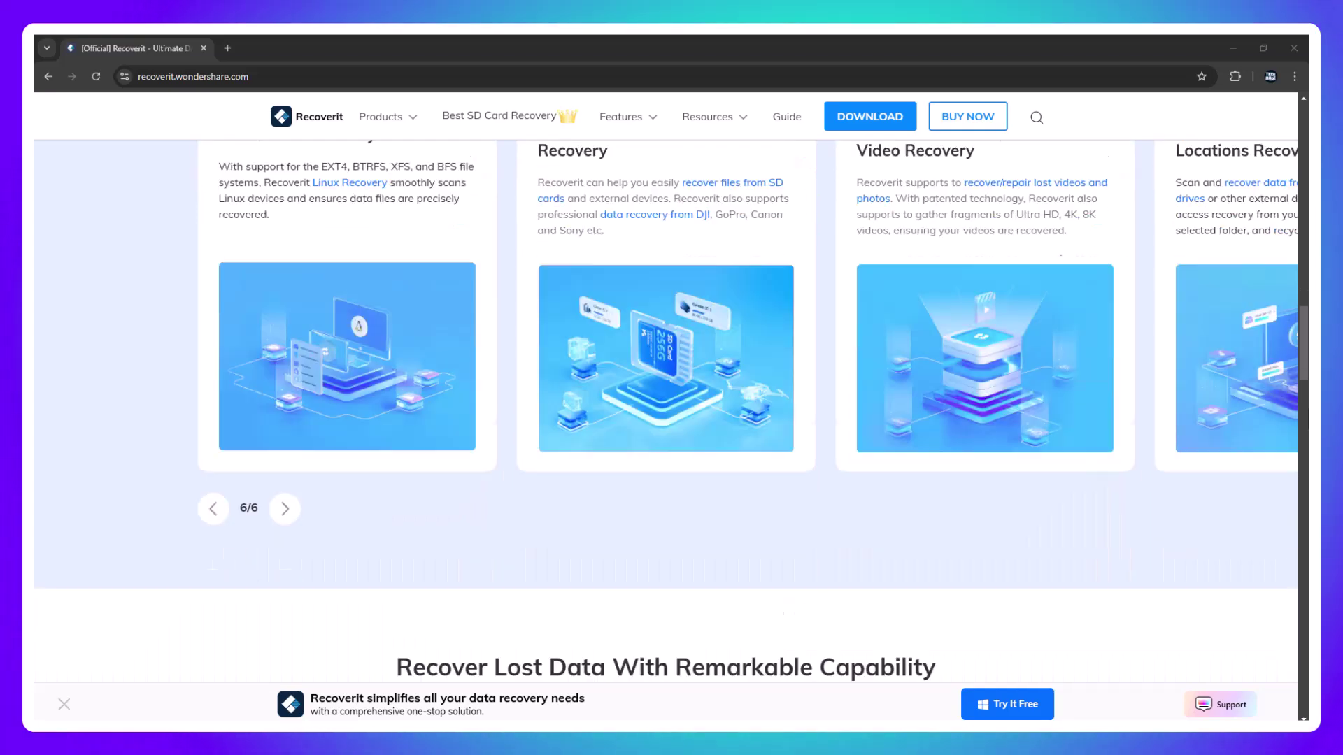
{"action": "scroll", "coordinate": [665, 419], "scroll_direction": "down", "scroll_amount": 5}
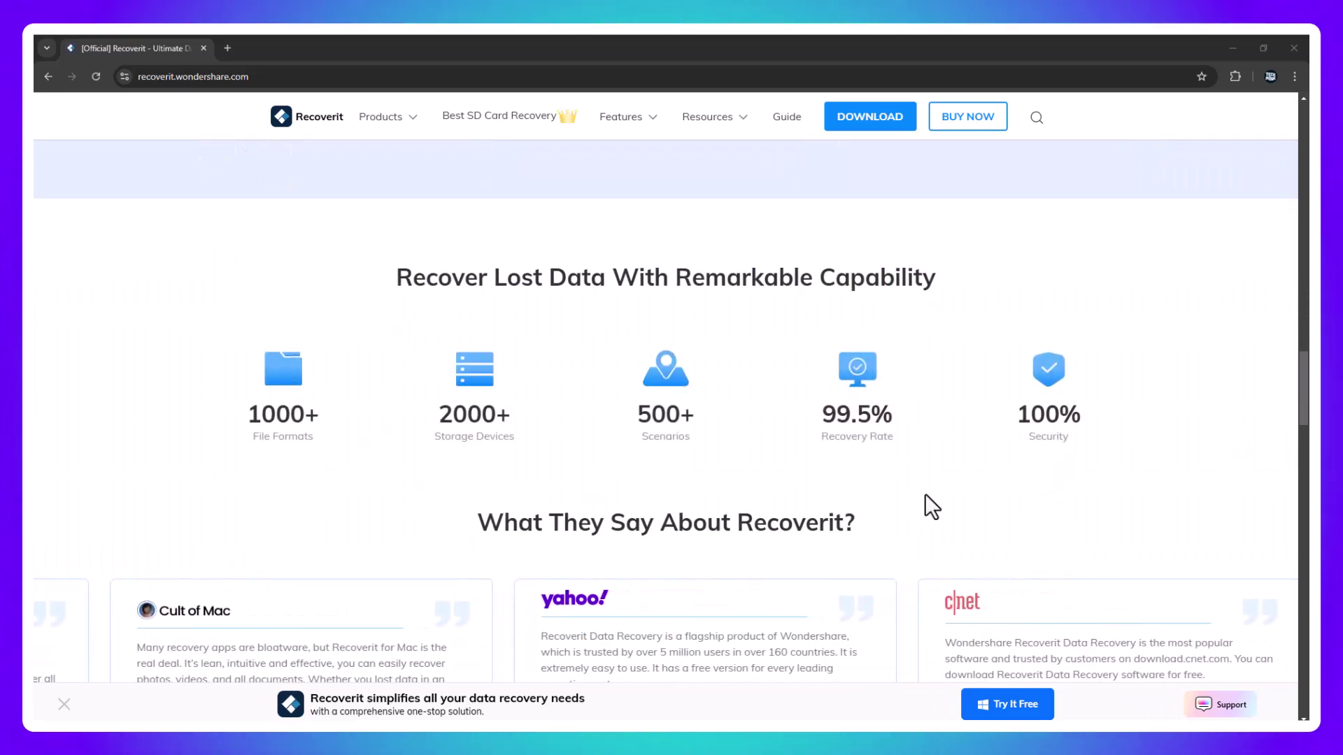
{"action": "scroll", "coordinate": [1057, 459], "scroll_direction": "down", "scroll_amount": 6}
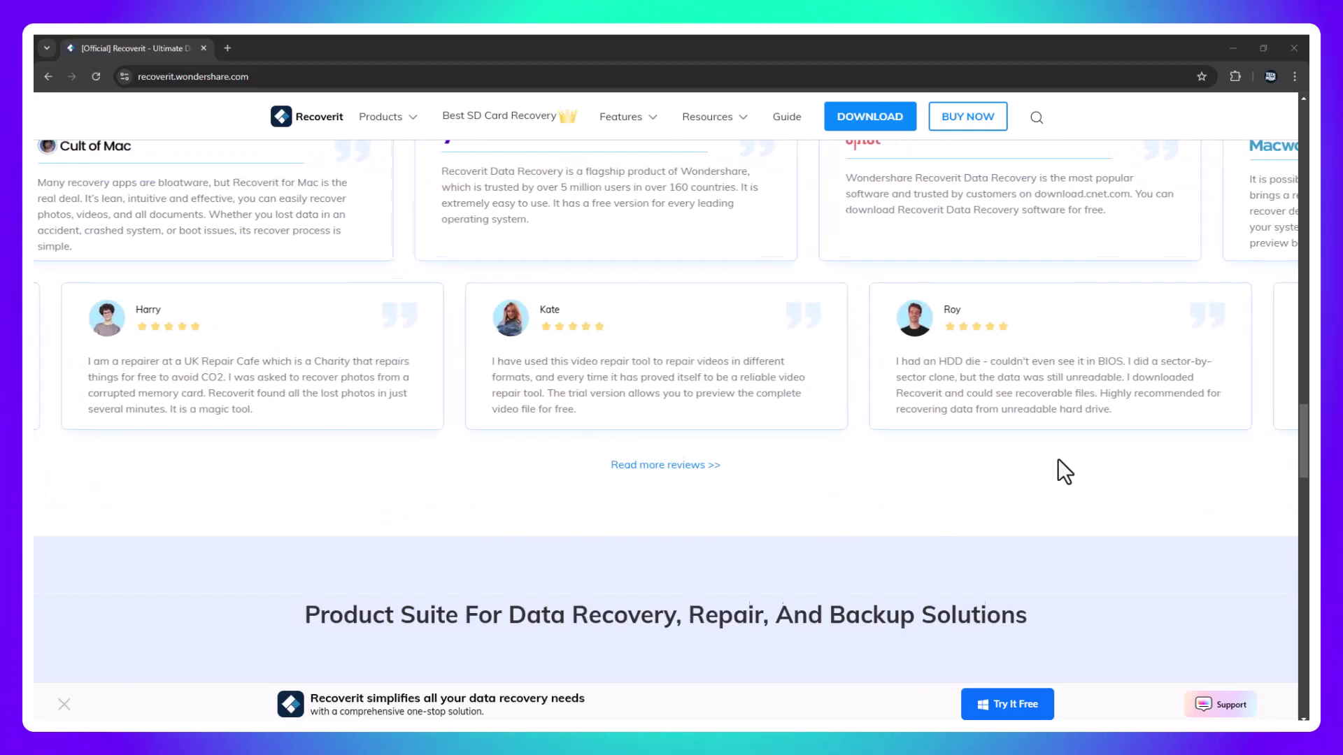
{"action": "scroll", "coordinate": [1058, 459], "scroll_direction": "down", "scroll_amount": 6}
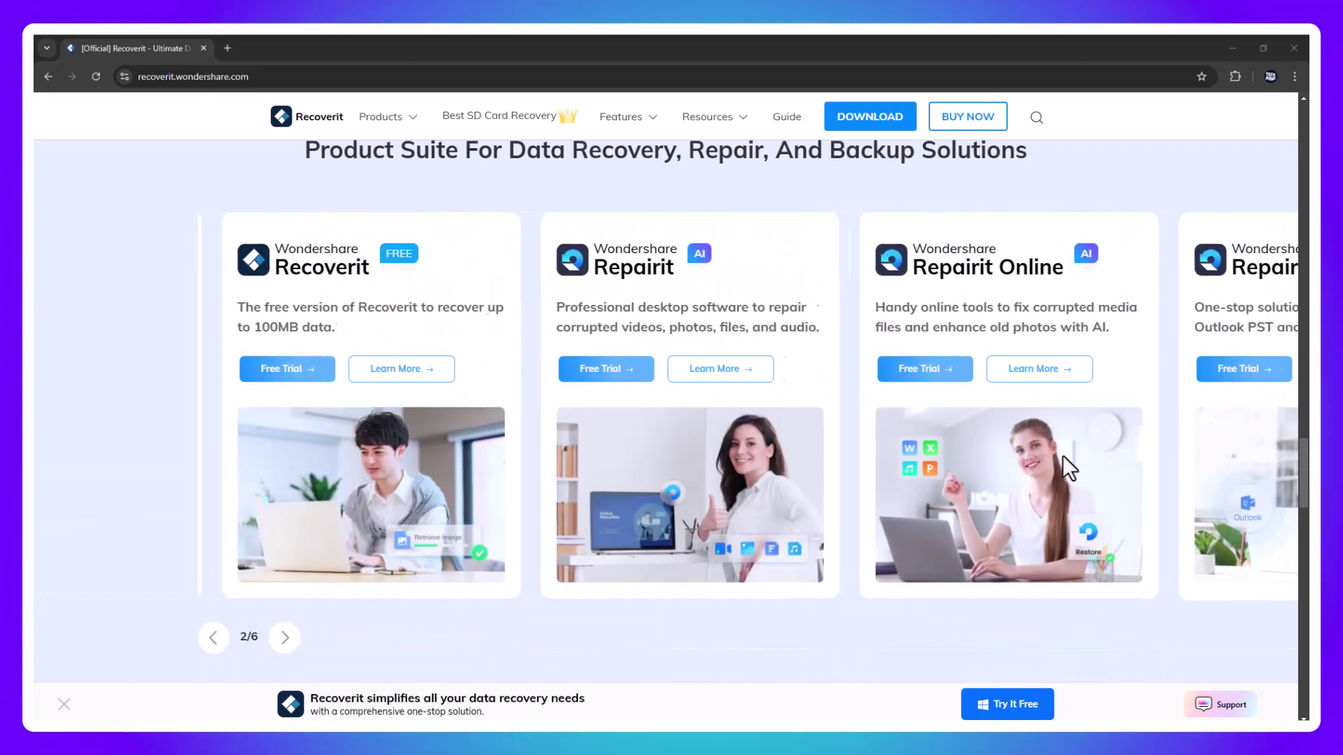
{"action": "scroll", "coordinate": [1063, 455], "scroll_direction": "up", "scroll_amount": 5}
{"action": "scroll", "coordinate": [1063, 455], "scroll_direction": "up", "scroll_amount": 5}
{"action": "scroll", "coordinate": [1064, 455], "scroll_direction": "up", "scroll_amount": 5}
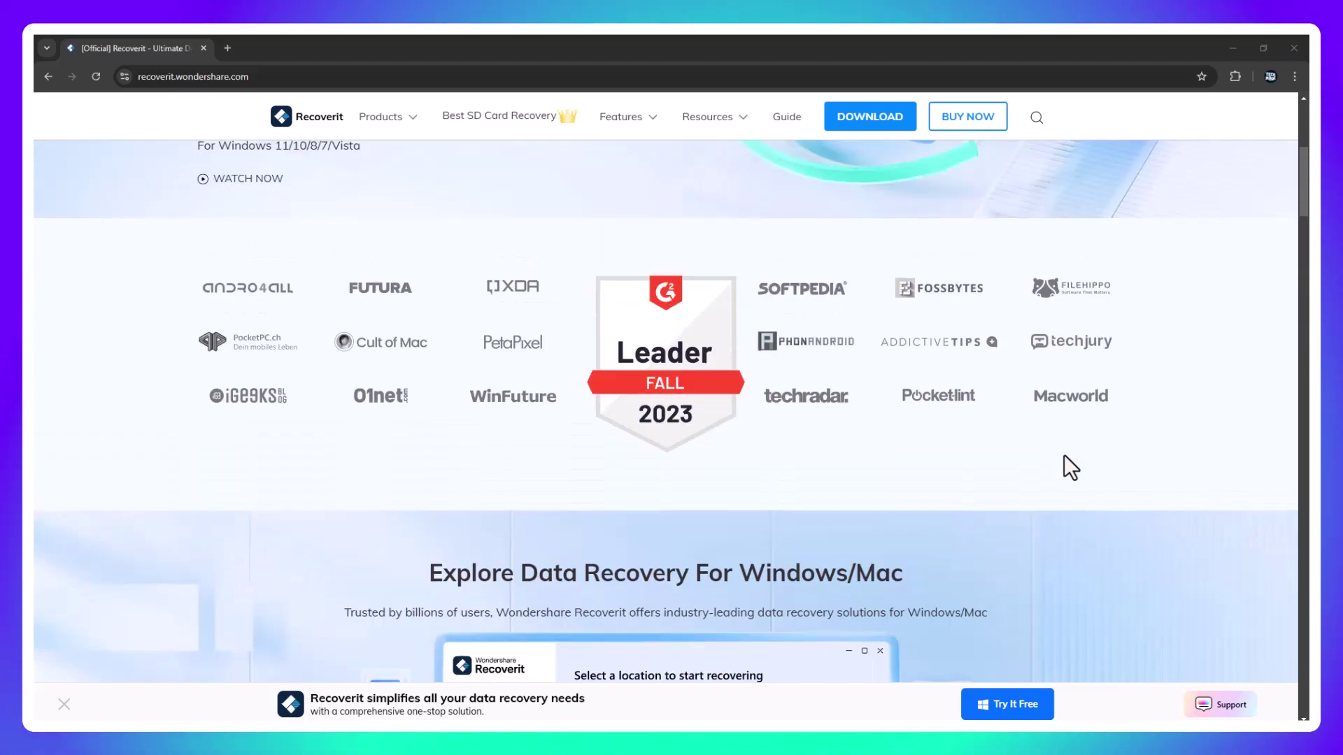
{"action": "scroll", "coordinate": [1064, 455], "scroll_direction": "up", "scroll_amount": 5}
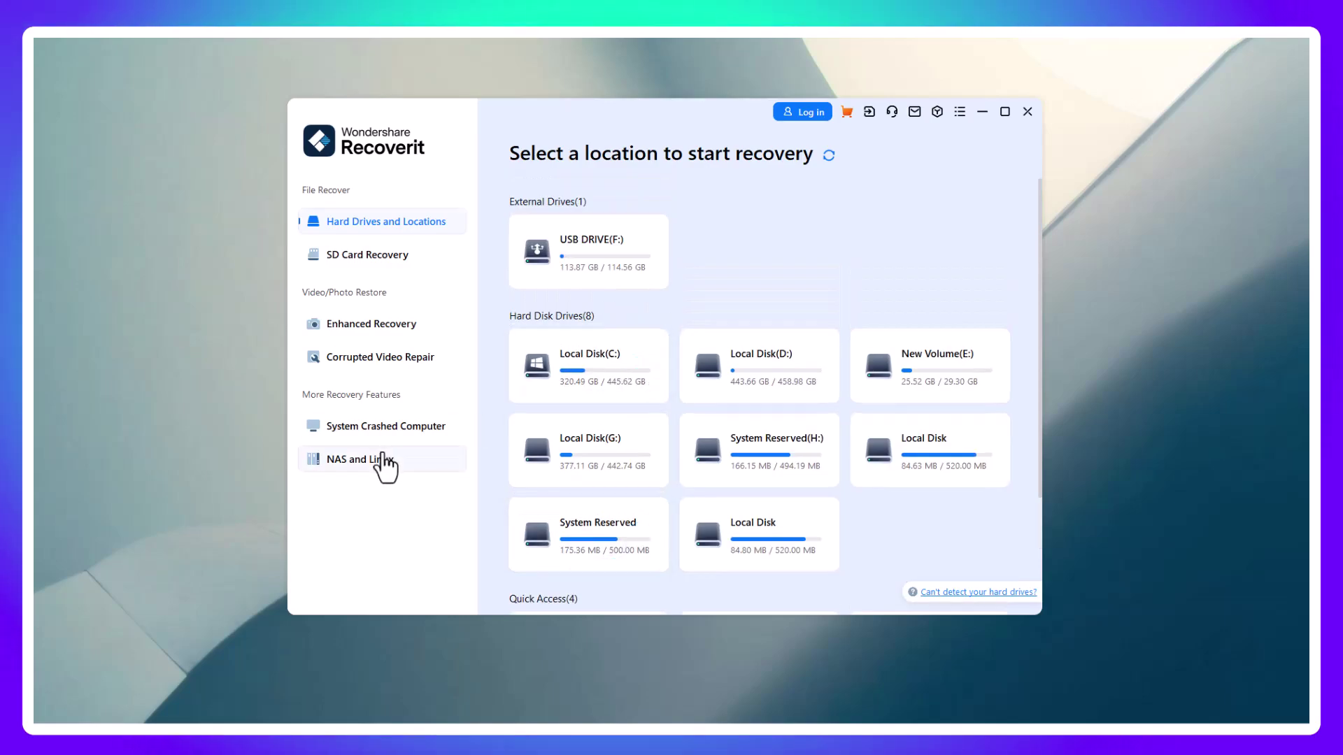
Step: Tour the NAS/Linux, photo-video and memory card recovery modes, then choose SD Card Recovery for the USB drive
{"action": "left_click", "coordinate": [383, 462]}
{"action": "left_click", "coordinate": [377, 324]}
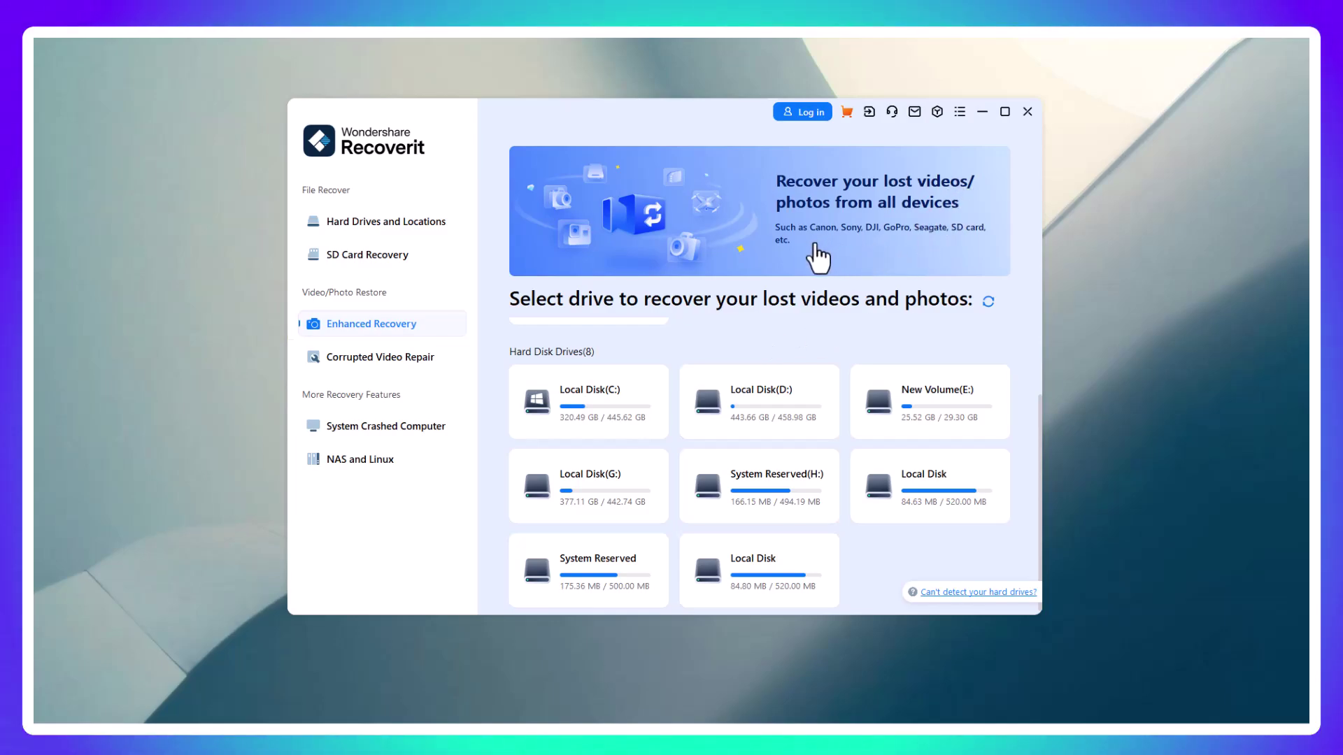
{"action": "left_click", "coordinate": [395, 259]}
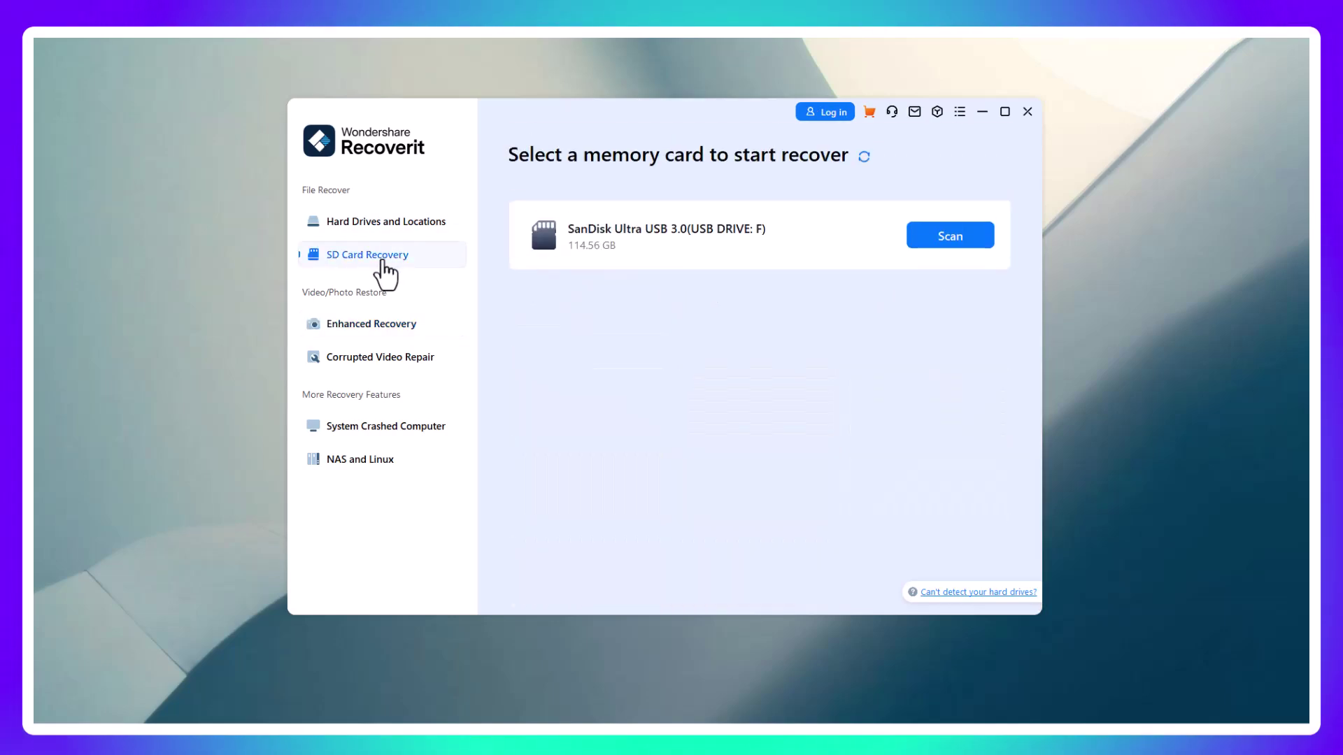
{"action": "left_click", "coordinate": [397, 226]}
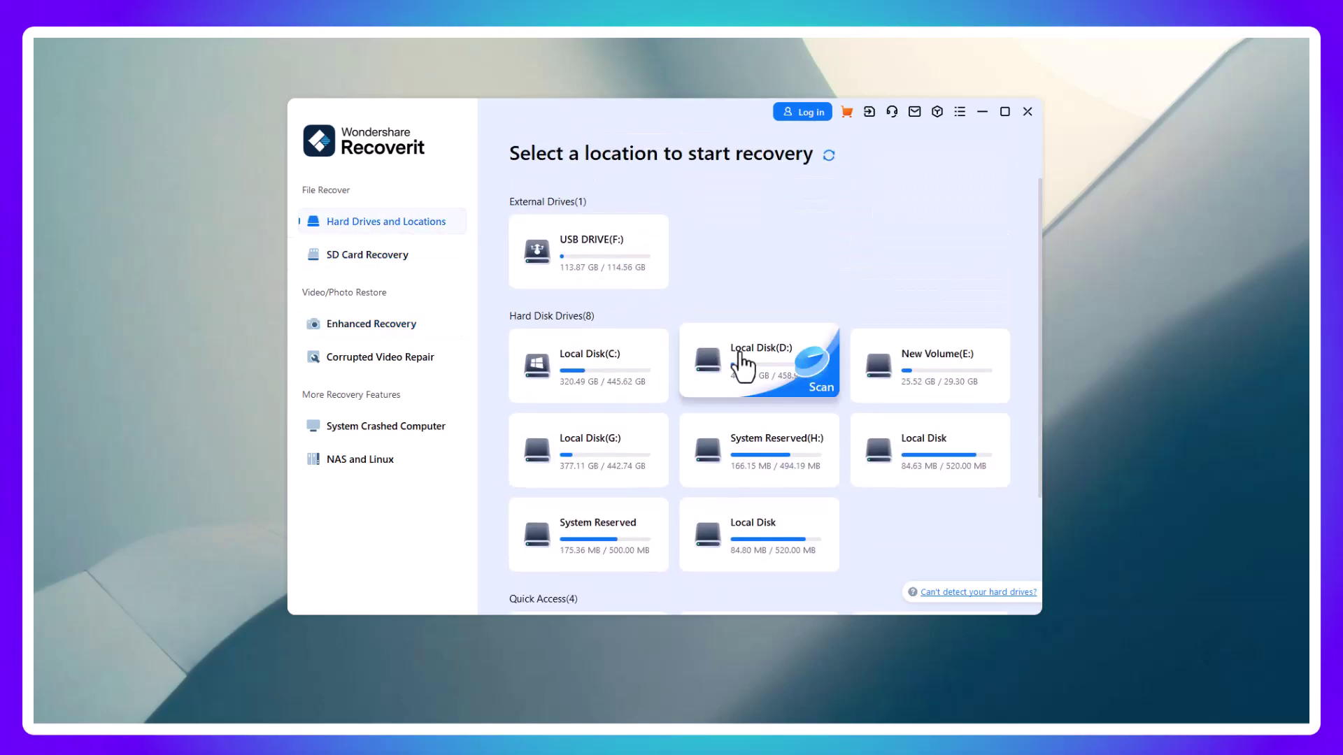
{"action": "scroll", "coordinate": [800, 350], "scroll_direction": "down", "scroll_amount": 1}
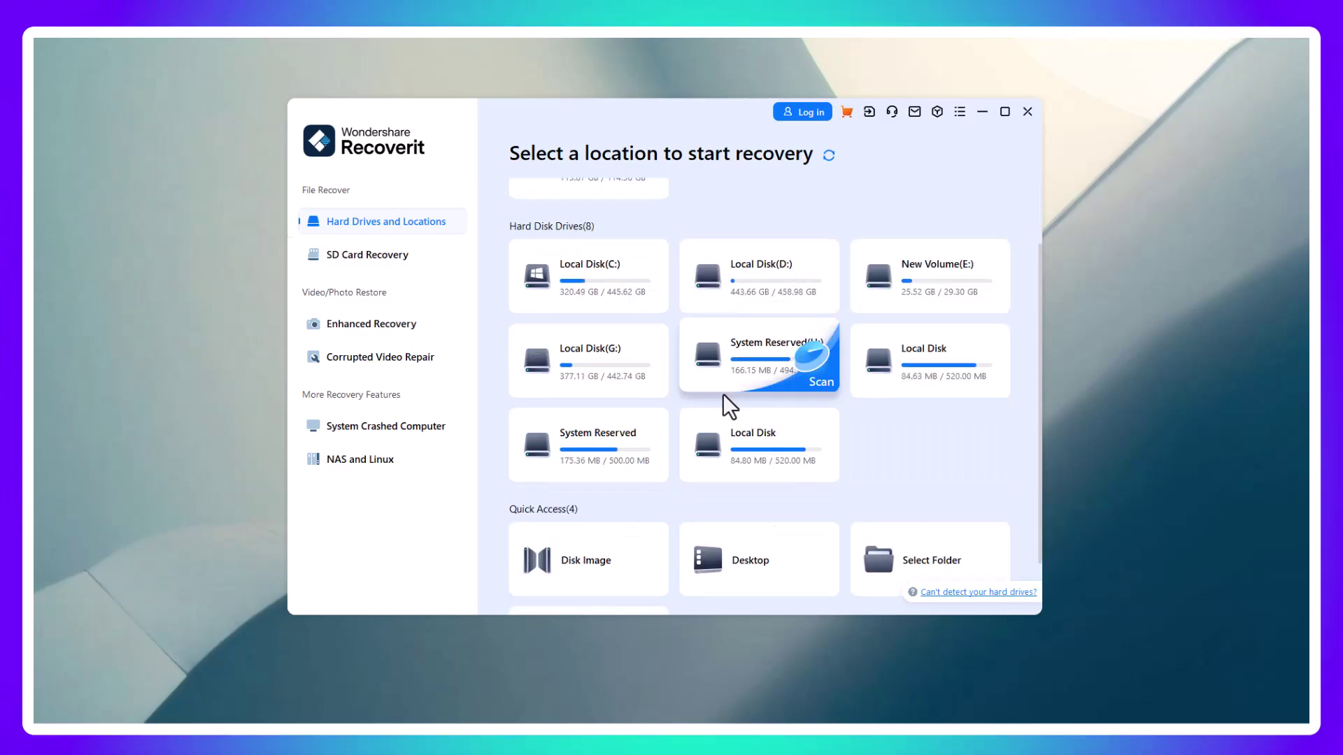
{"action": "scroll", "coordinate": [720, 392], "scroll_direction": "up", "scroll_amount": 1}
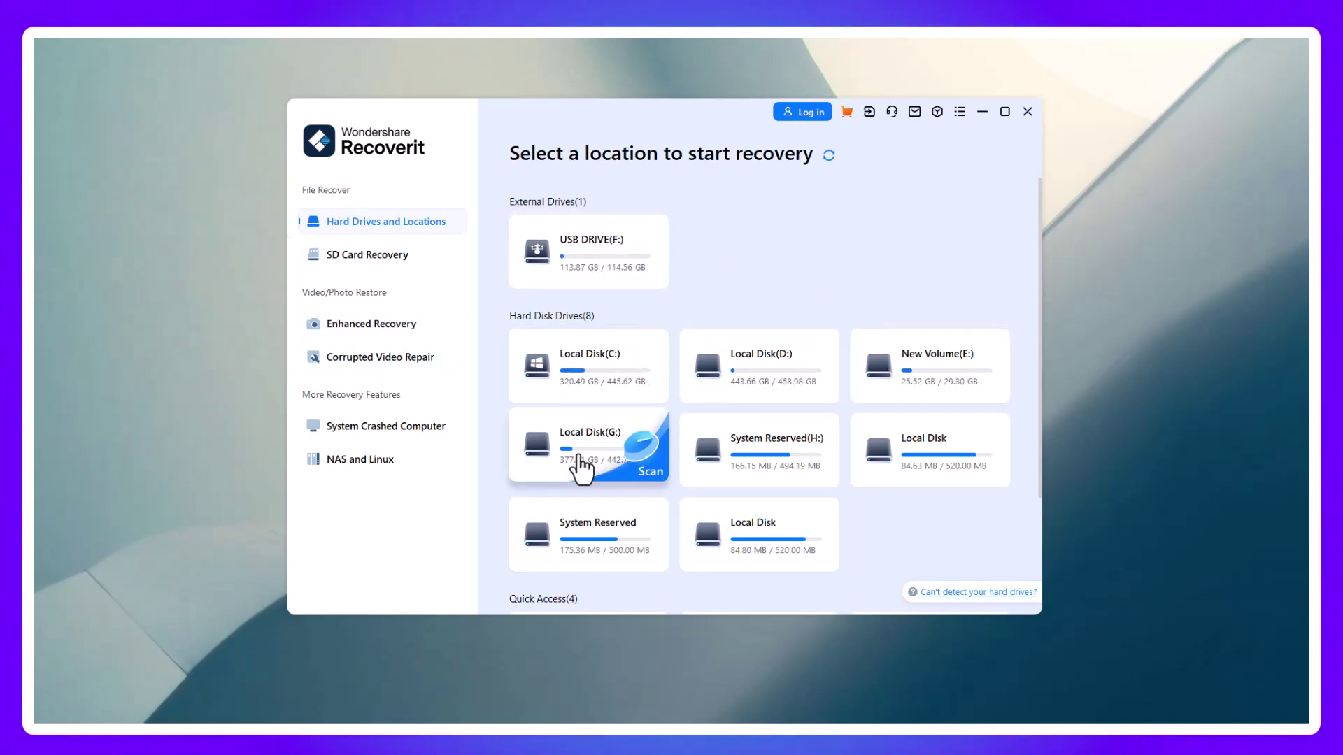
{"action": "scroll", "coordinate": [629, 490], "scroll_direction": "down", "scroll_amount": 2}
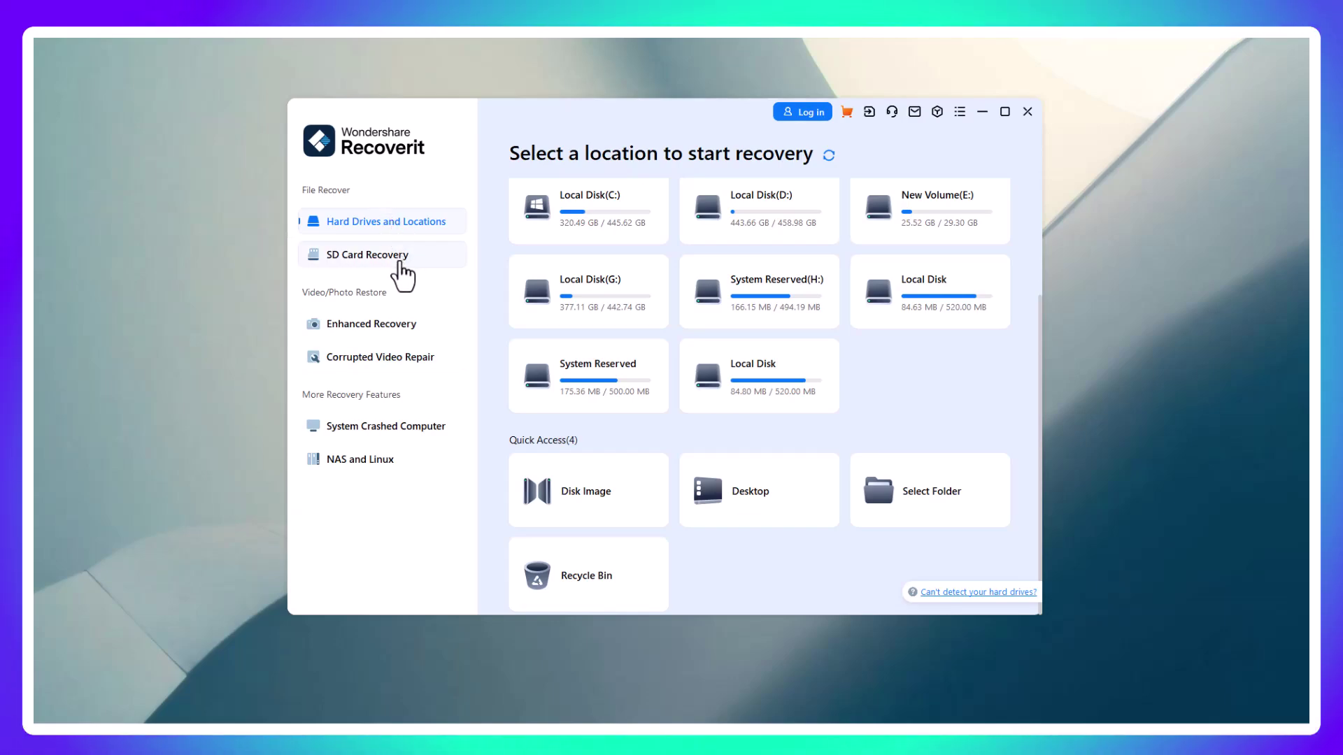
{"action": "left_click", "coordinate": [399, 263]}
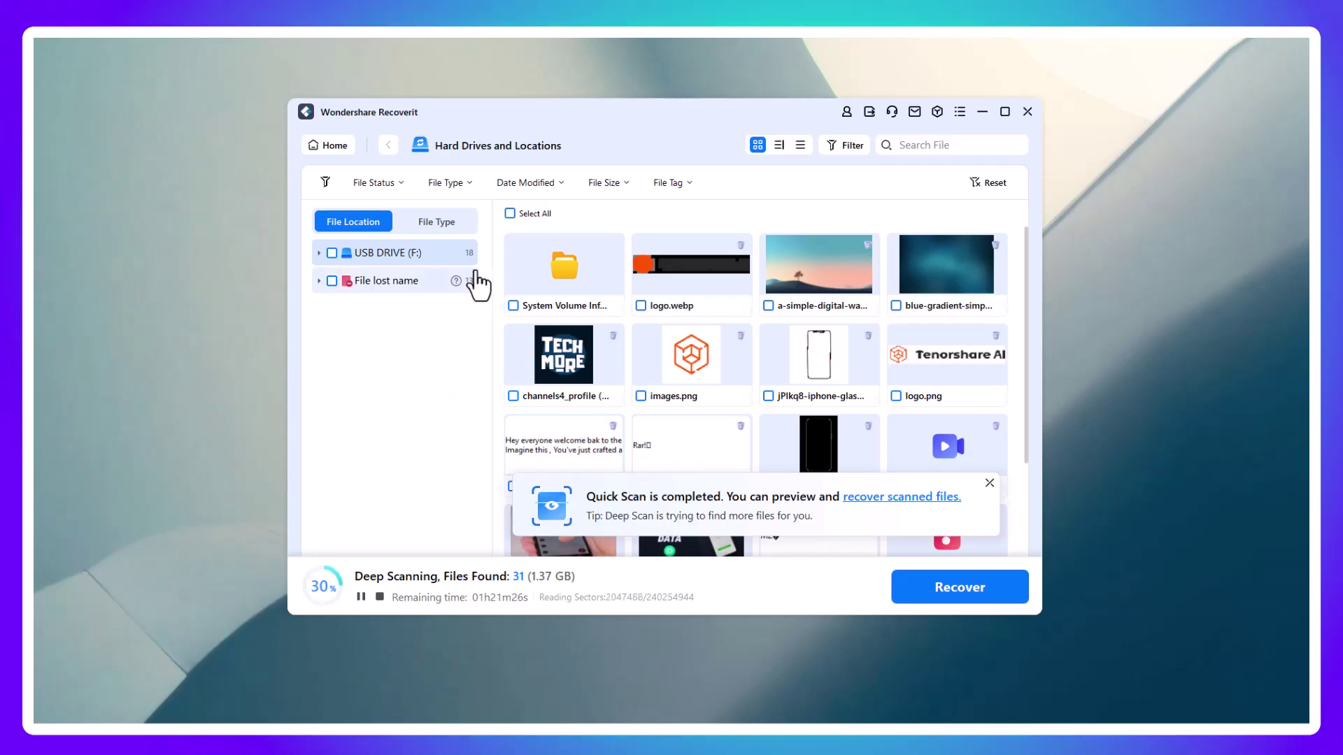
Step: View the files with lost names, then group the scan results by file type
{"action": "left_click", "coordinate": [465, 186]}
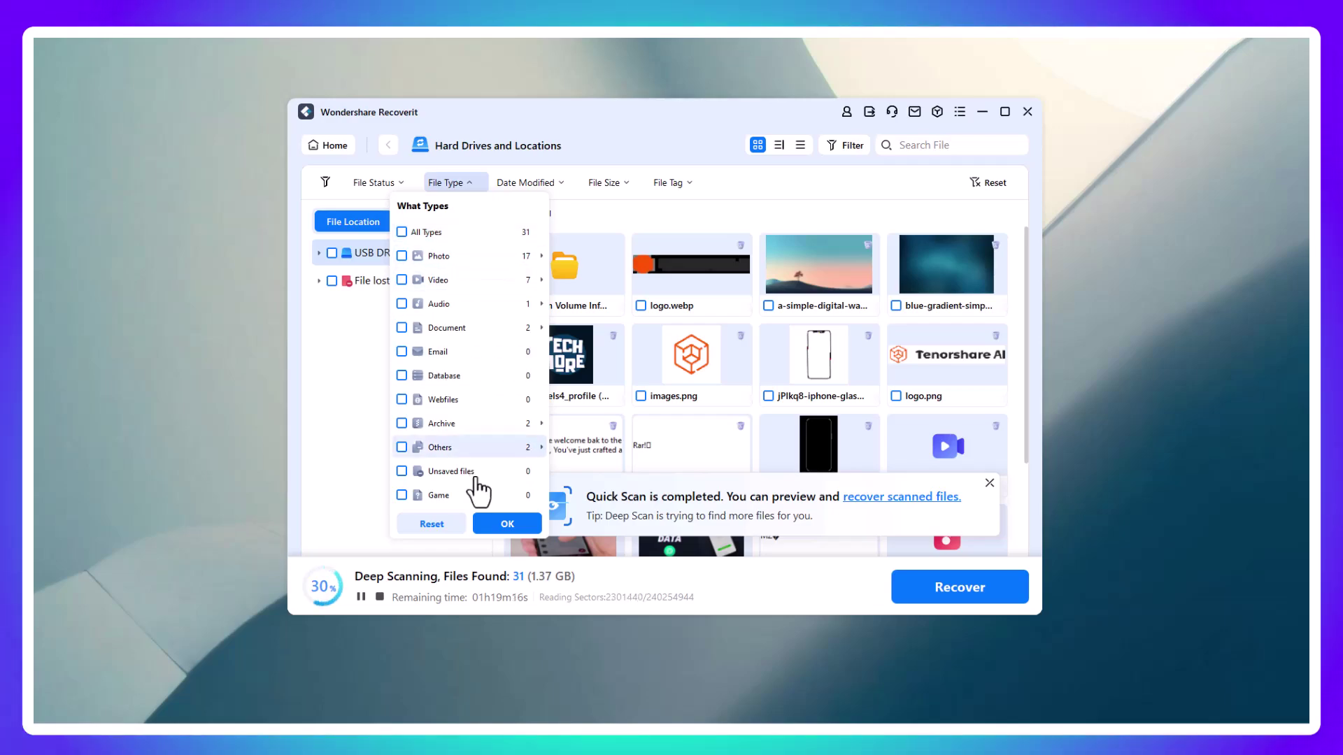
{"action": "left_click", "coordinate": [361, 379]}
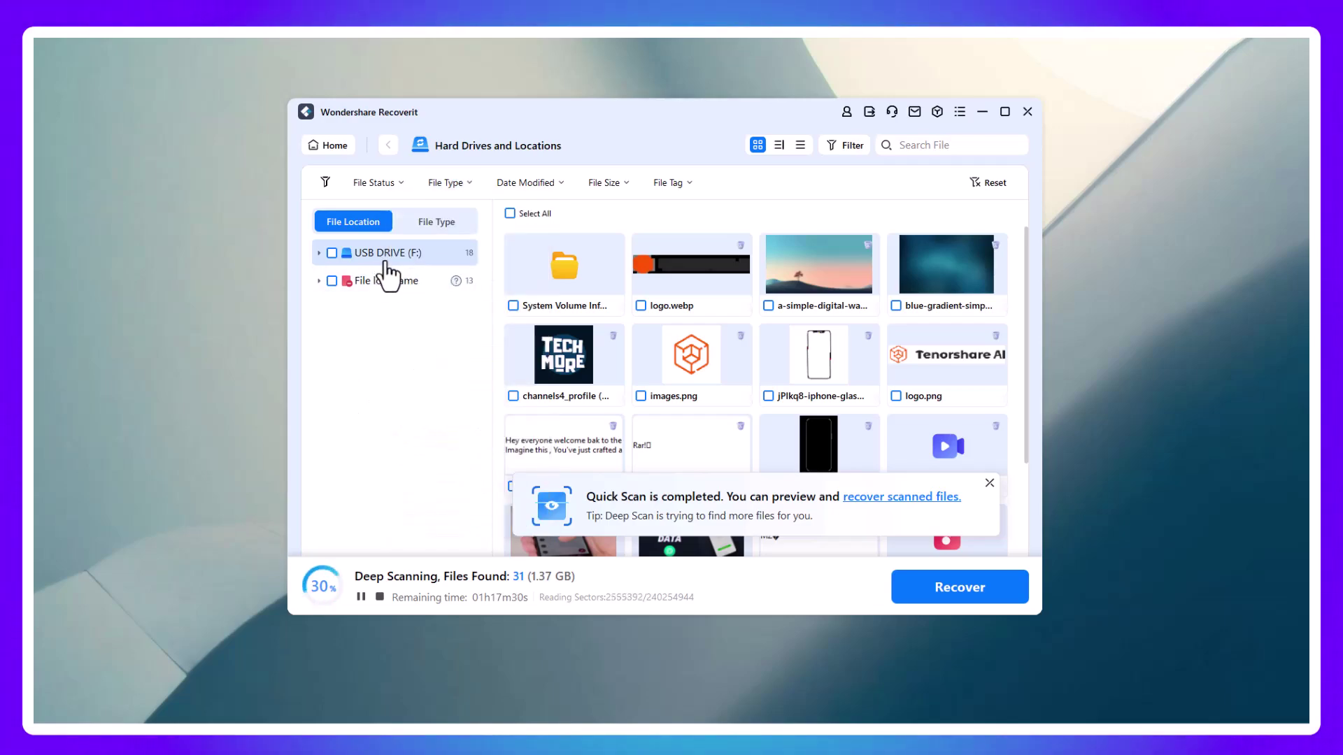
{"action": "left_click", "coordinate": [399, 296]}
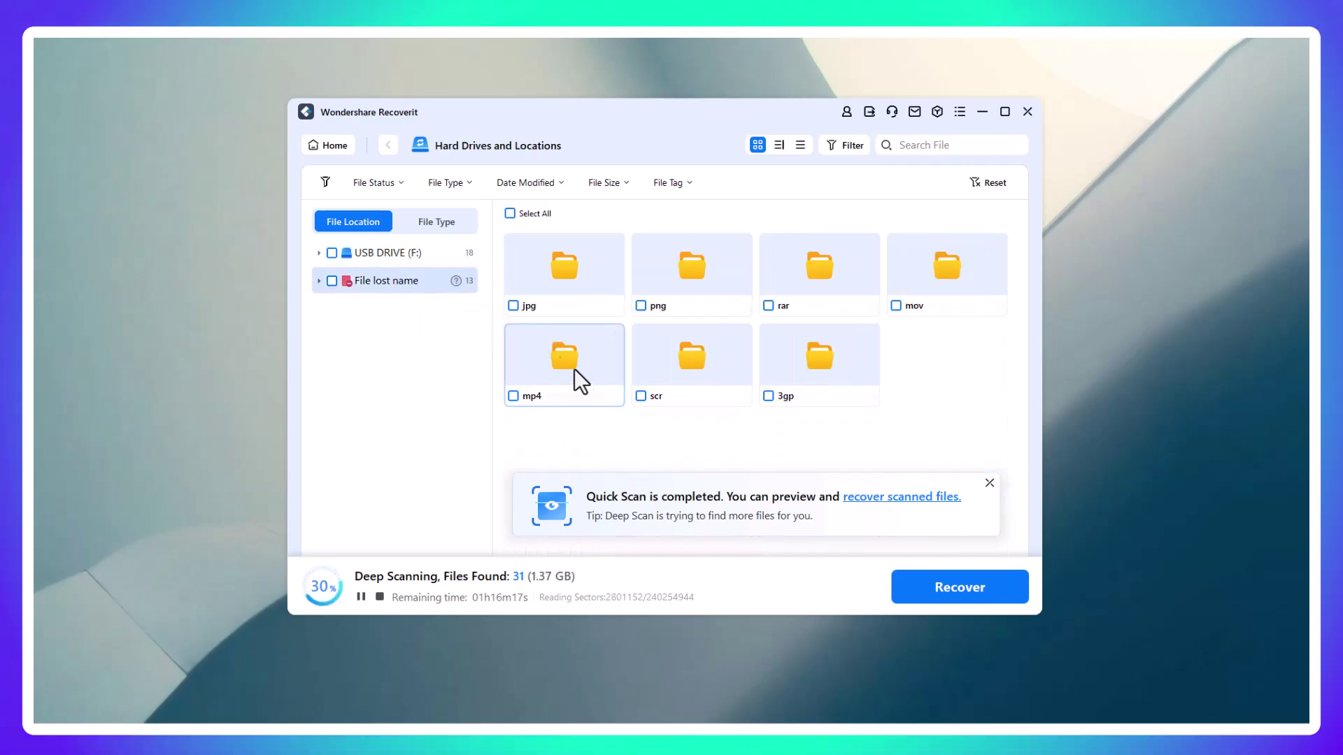
{"action": "left_click", "coordinate": [437, 223]}
Step: Check the date, size and tag filters, then filter results to existing files only
{"action": "left_click", "coordinate": [525, 182]}
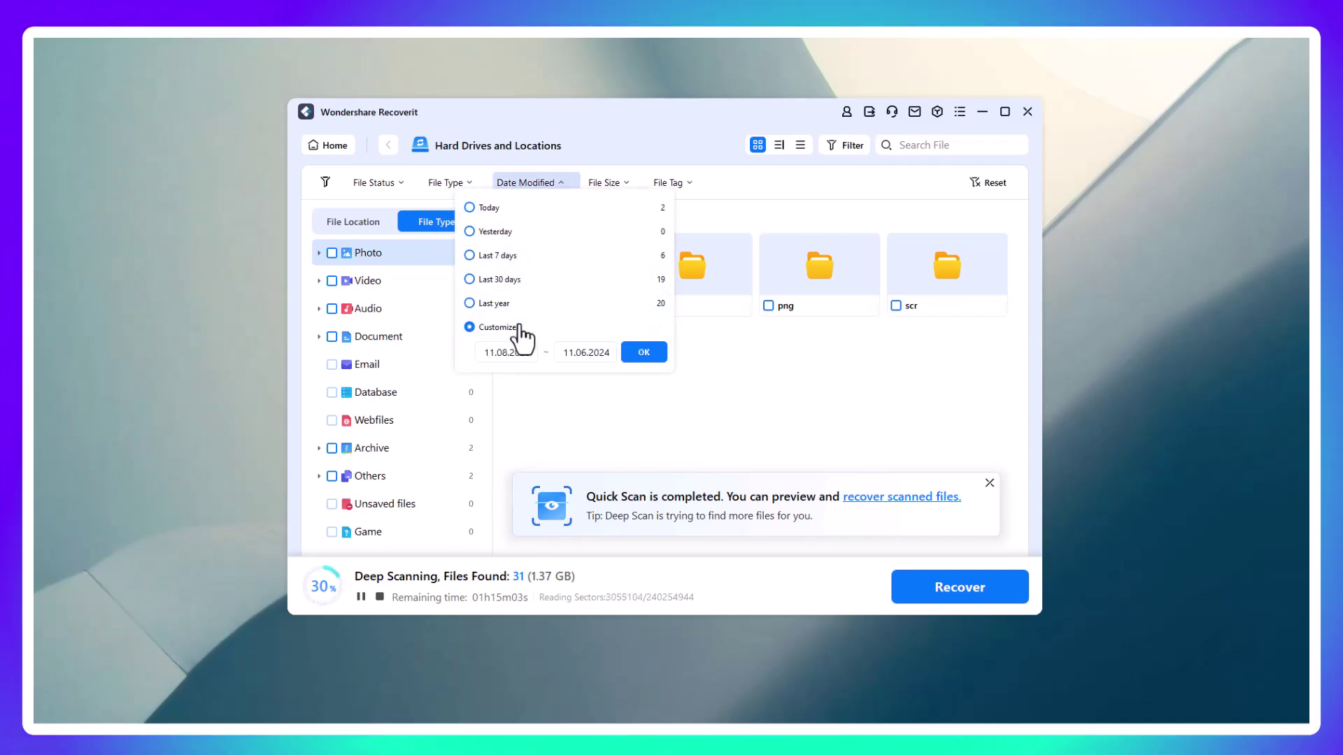
{"action": "left_click", "coordinate": [602, 182]}
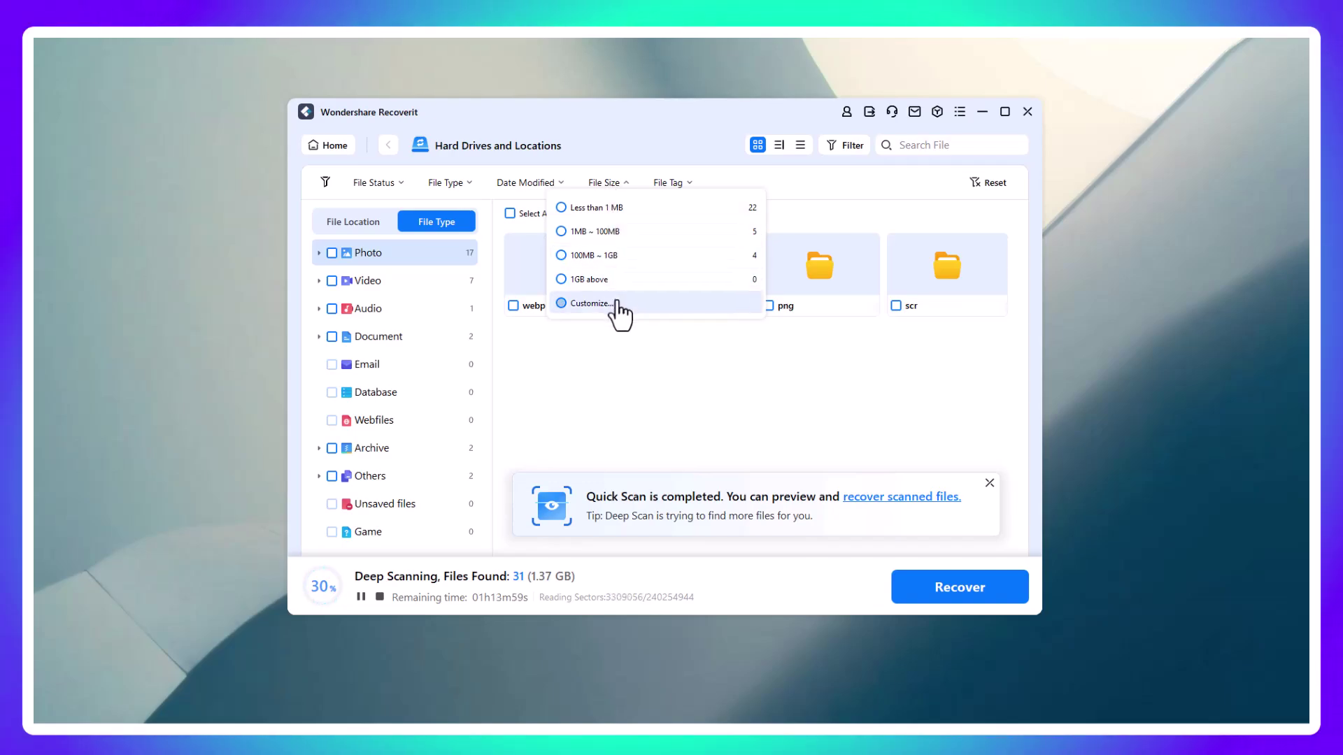
{"action": "left_click", "coordinate": [670, 182]}
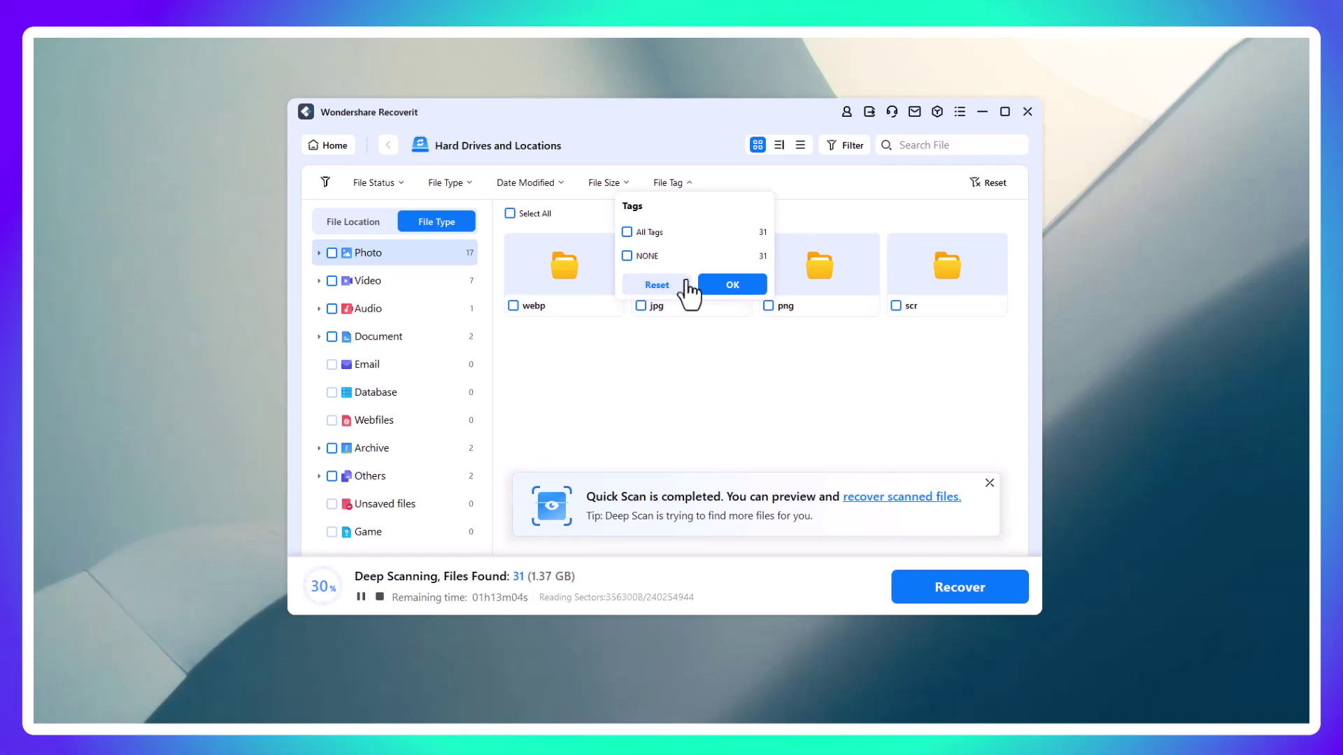
{"action": "left_click", "coordinate": [703, 286]}
{"action": "left_click", "coordinate": [377, 182]}
{"action": "left_click", "coordinate": [375, 233]}
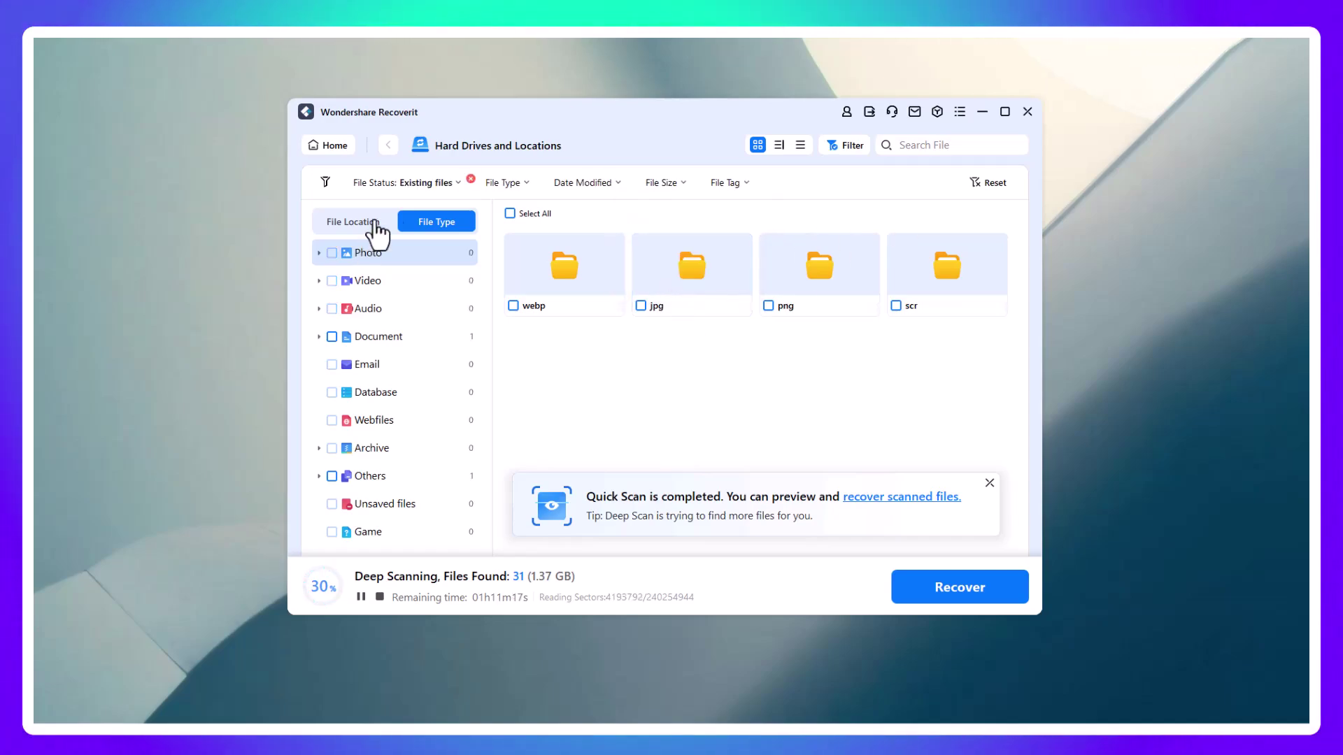
Step: Clear the File Status filter and preview the jpg digital wallpaper photo
{"action": "left_click", "coordinate": [451, 189]}
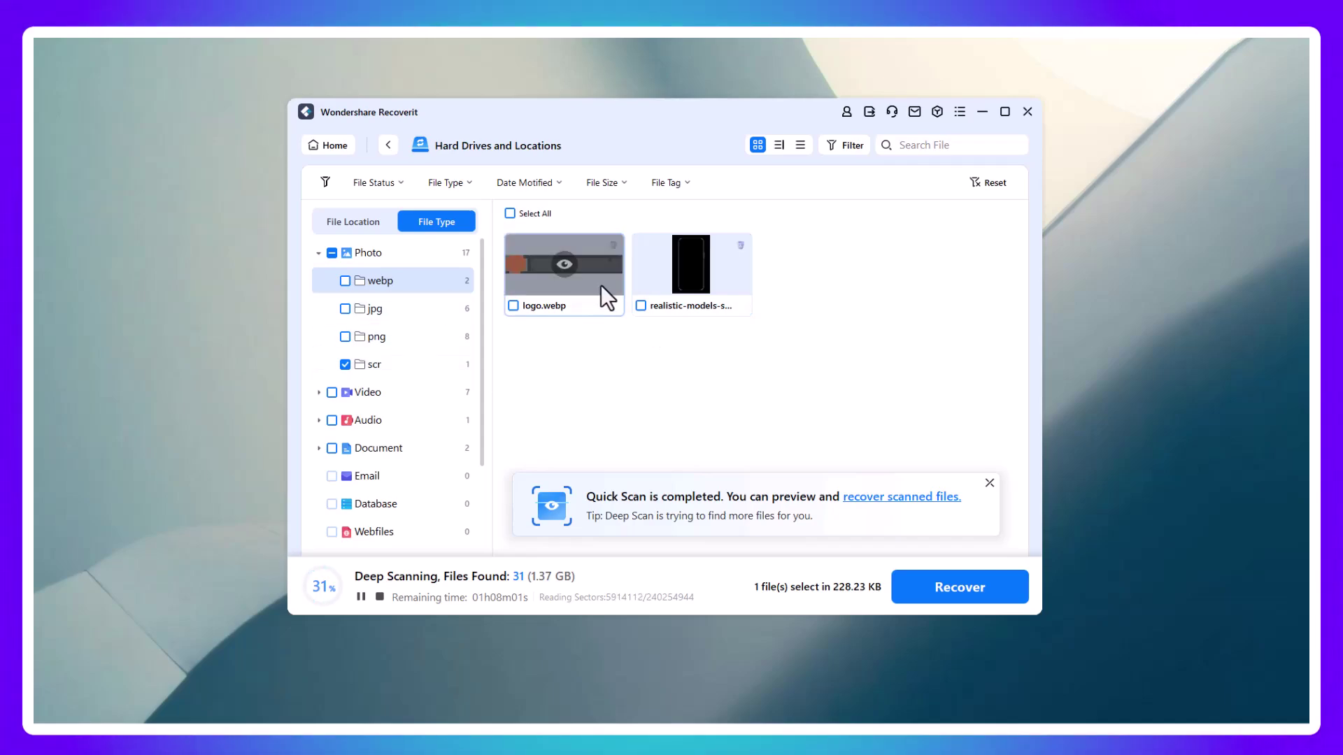
{"action": "left_click", "coordinate": [426, 311]}
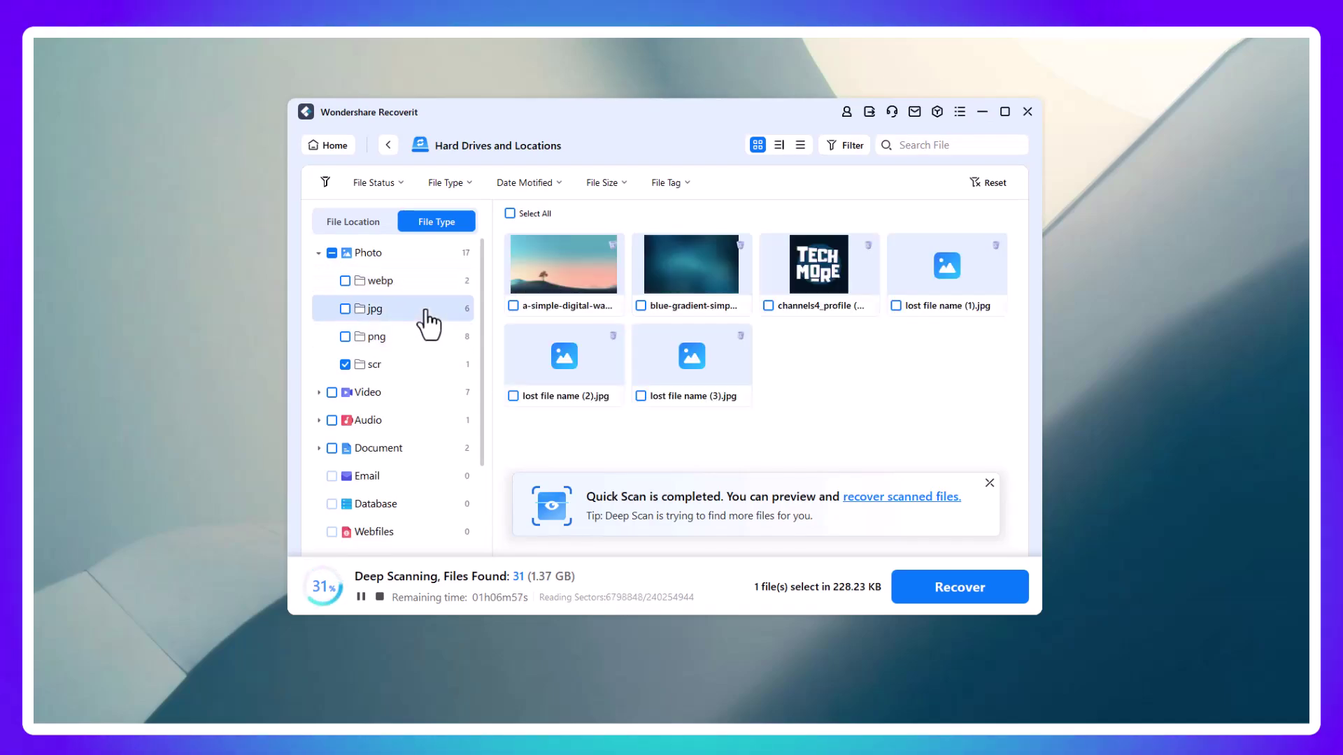
{"action": "left_click", "coordinate": [557, 280]}
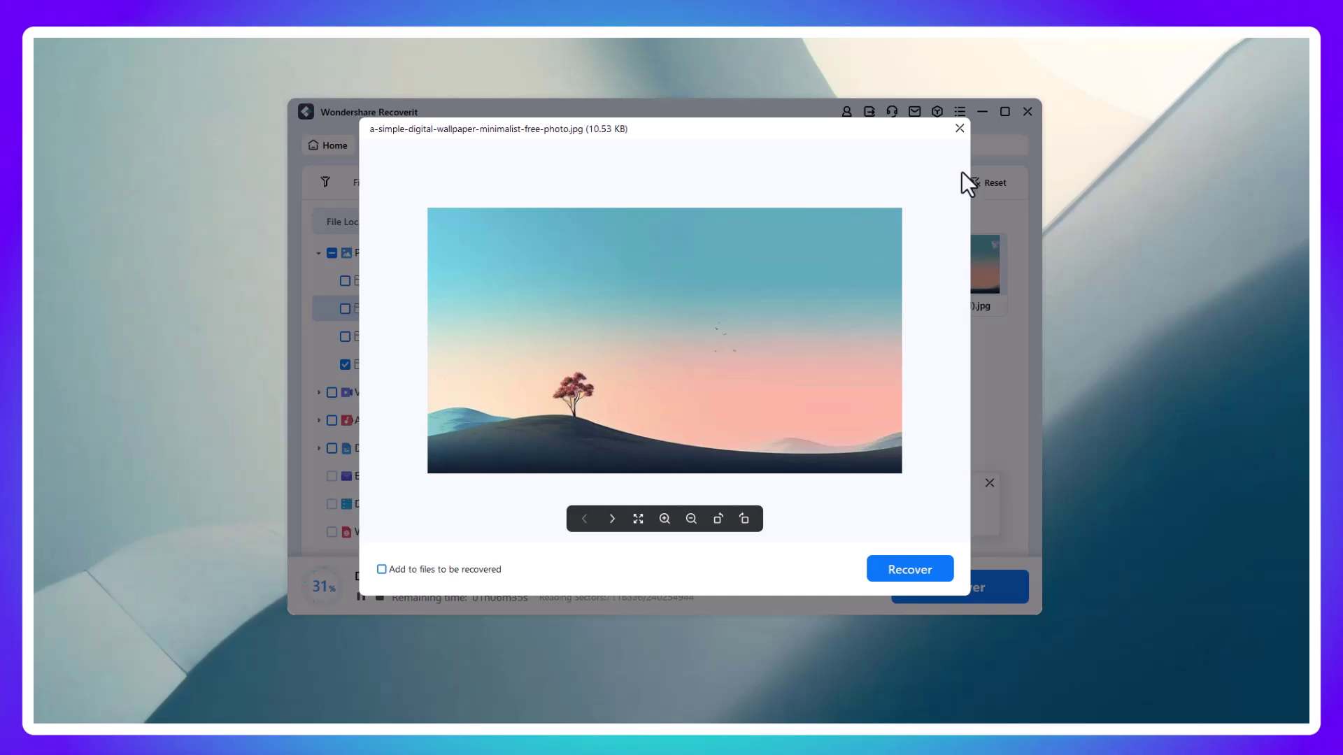
{"action": "left_click", "coordinate": [959, 128]}
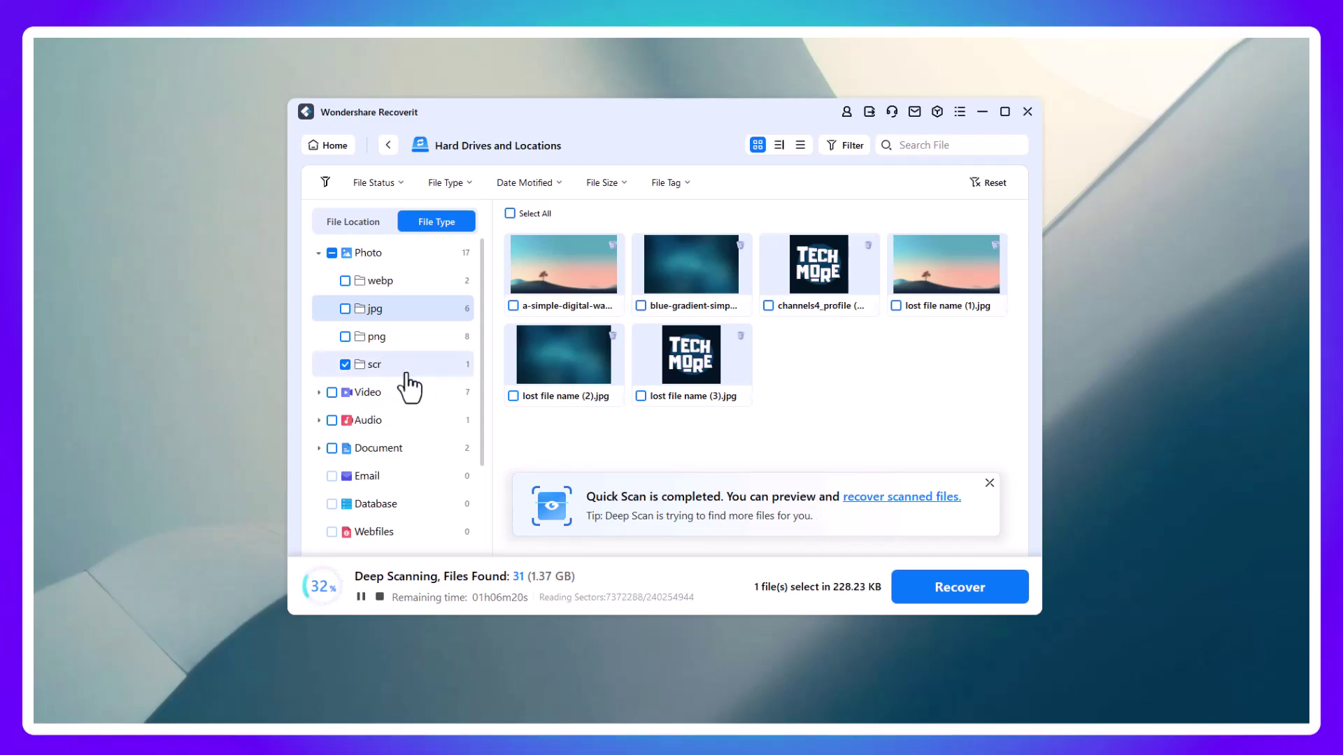
Step: Browse the scr, Video and Audio results, then preview the wallpaper photo again
{"action": "left_click", "coordinate": [404, 369]}
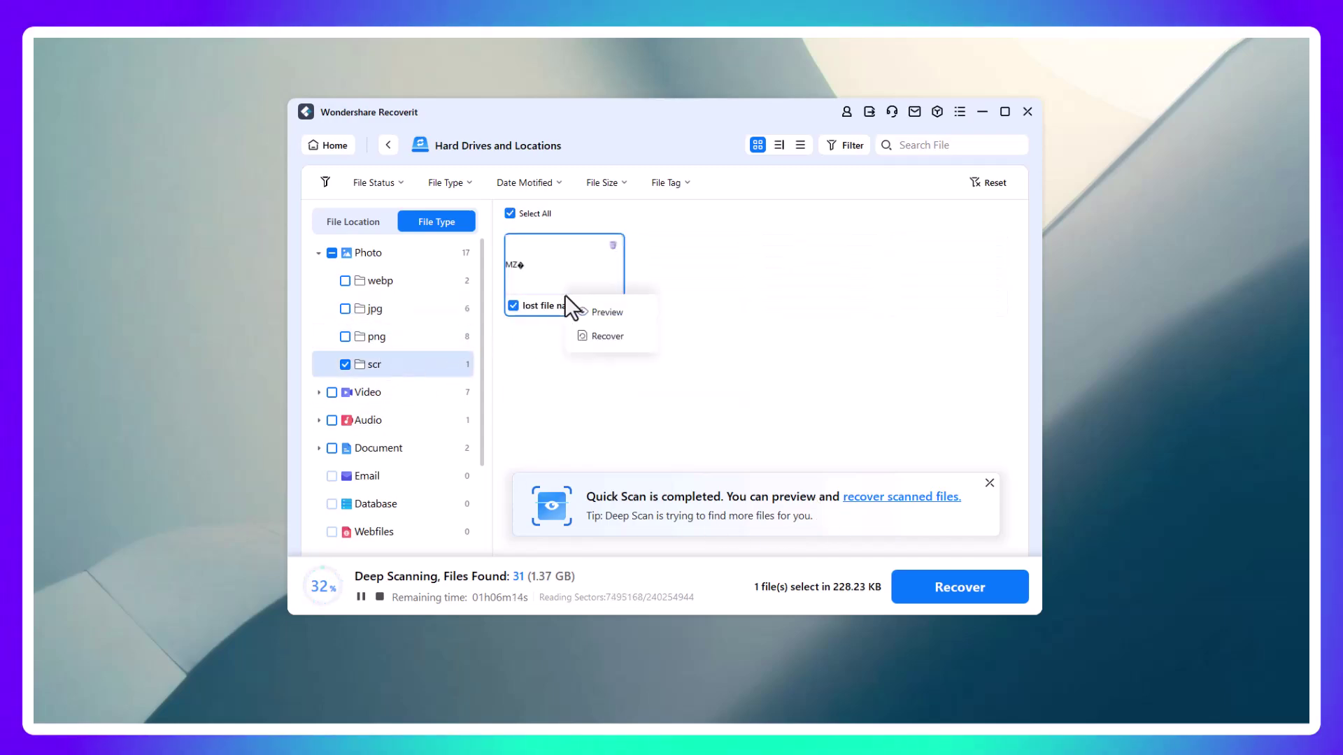
{"action": "left_click", "coordinate": [551, 430]}
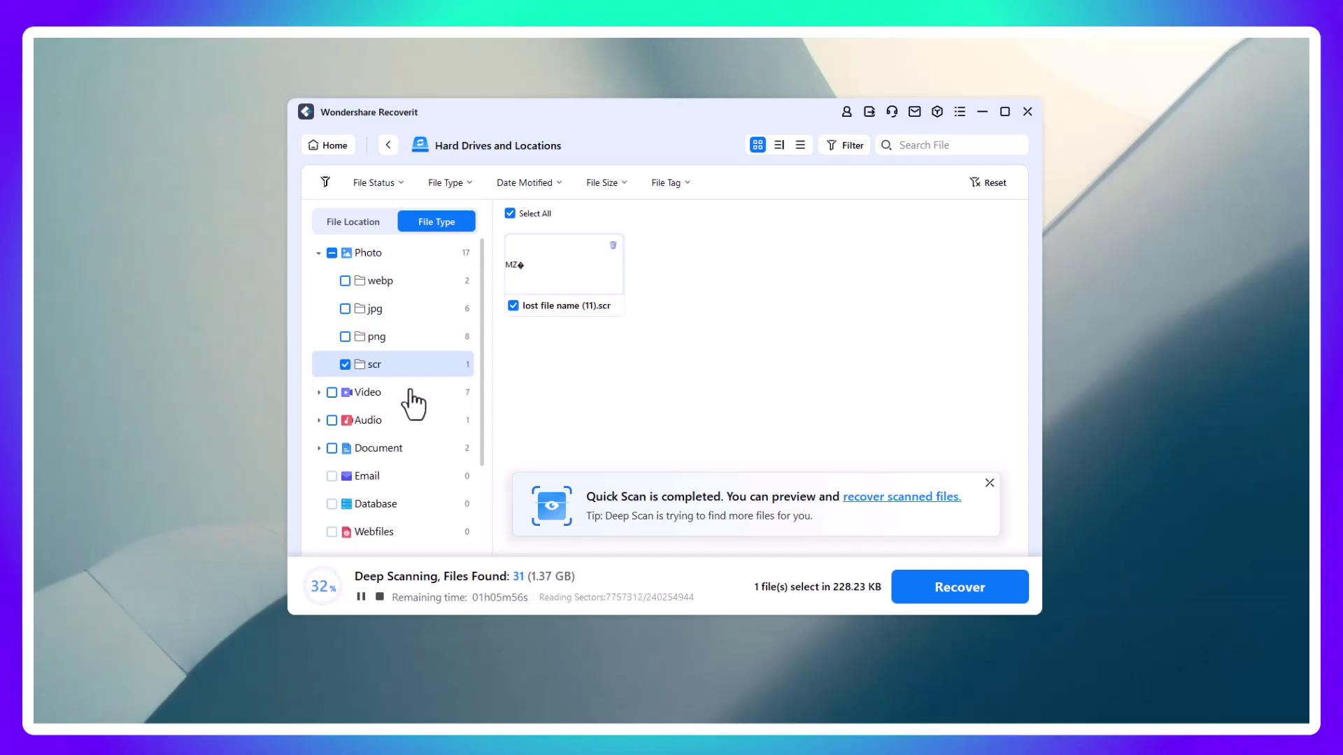
{"action": "left_click", "coordinate": [448, 398]}
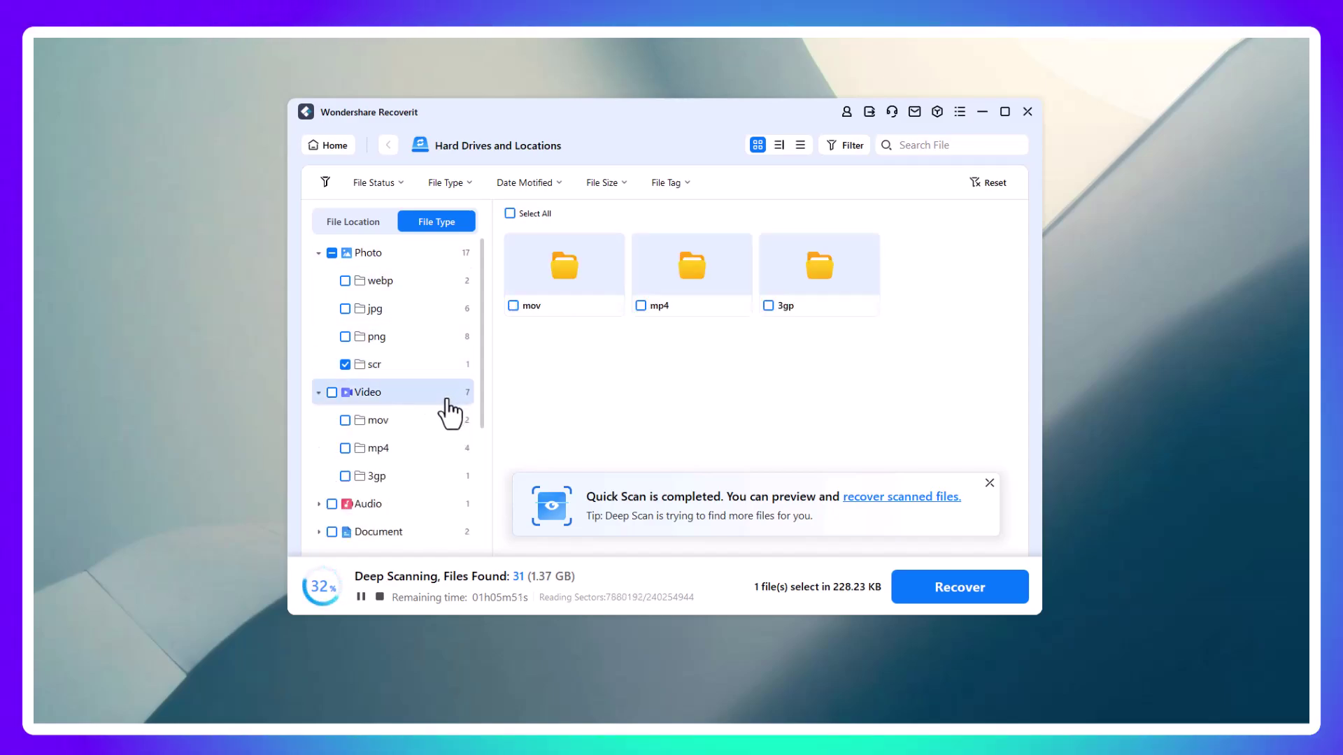
{"action": "scroll", "coordinate": [420, 448], "scroll_direction": "down", "scroll_amount": 3}
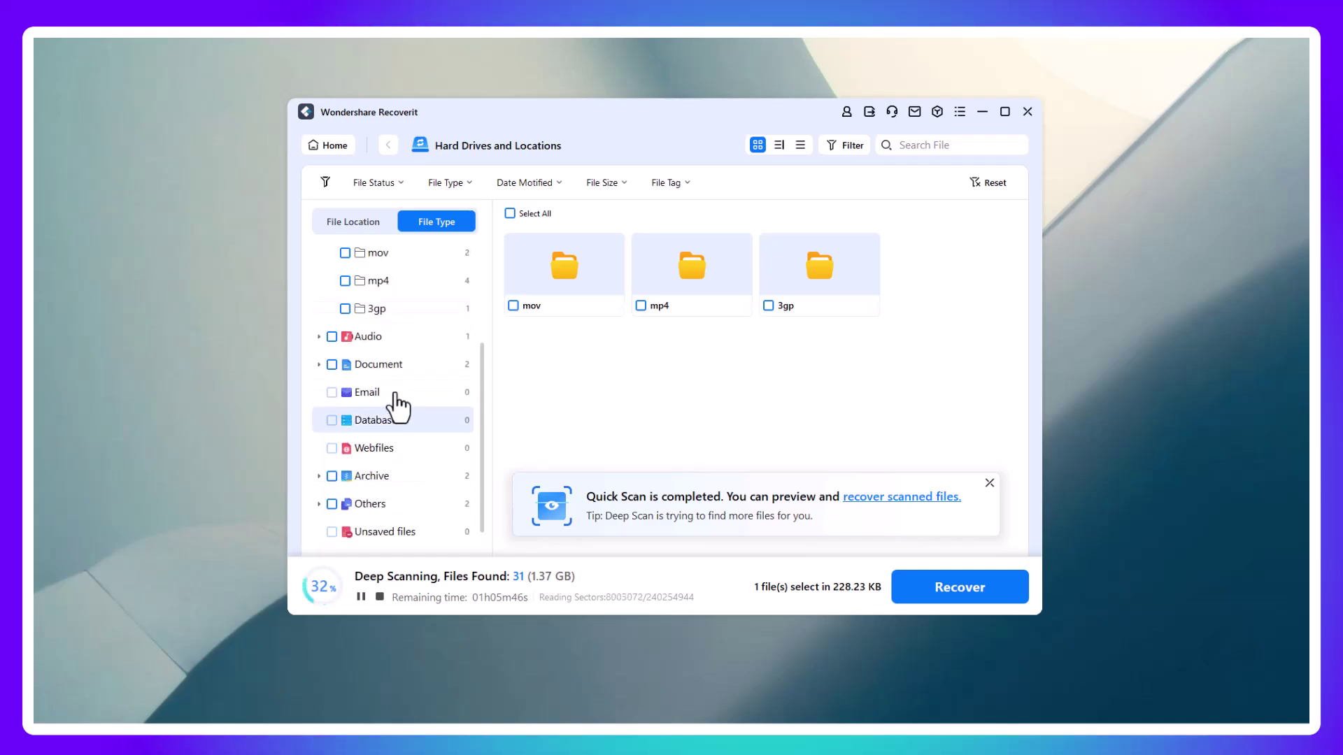
{"action": "left_click", "coordinate": [390, 337]}
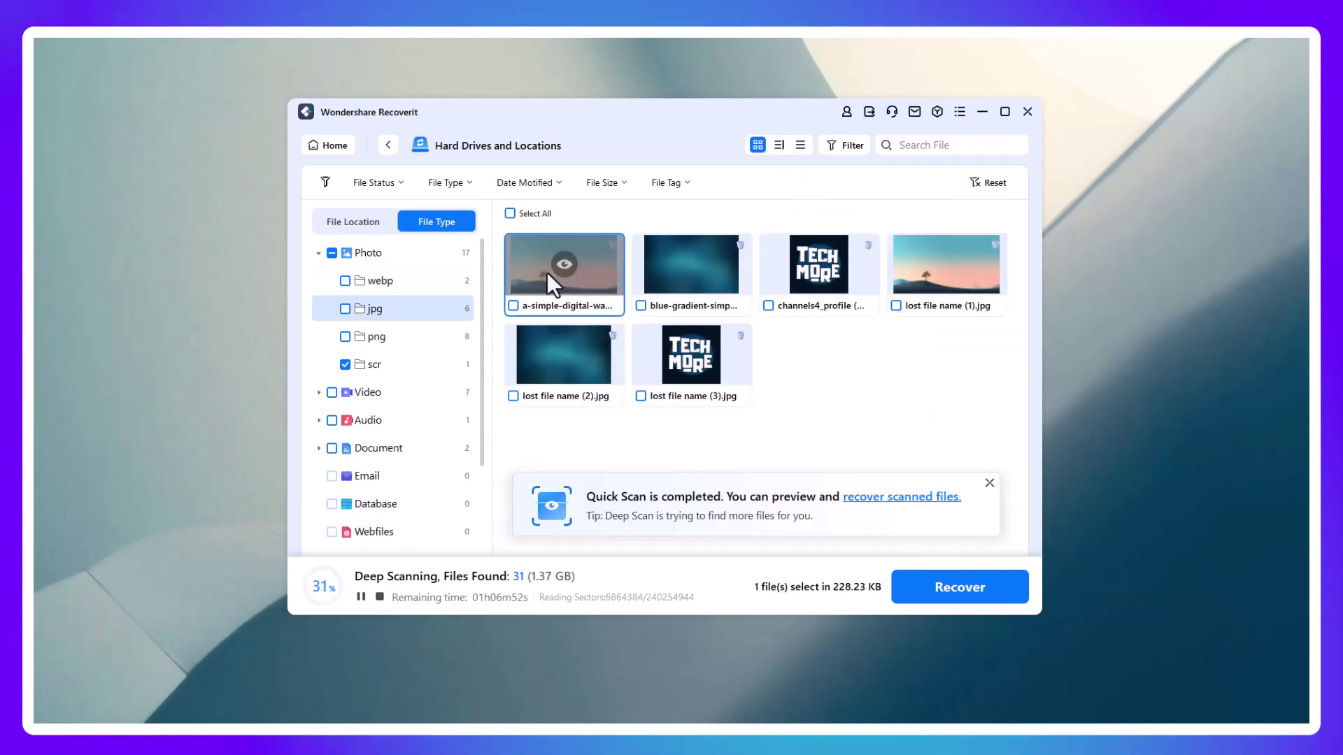
{"action": "double_click", "coordinate": [547, 271]}
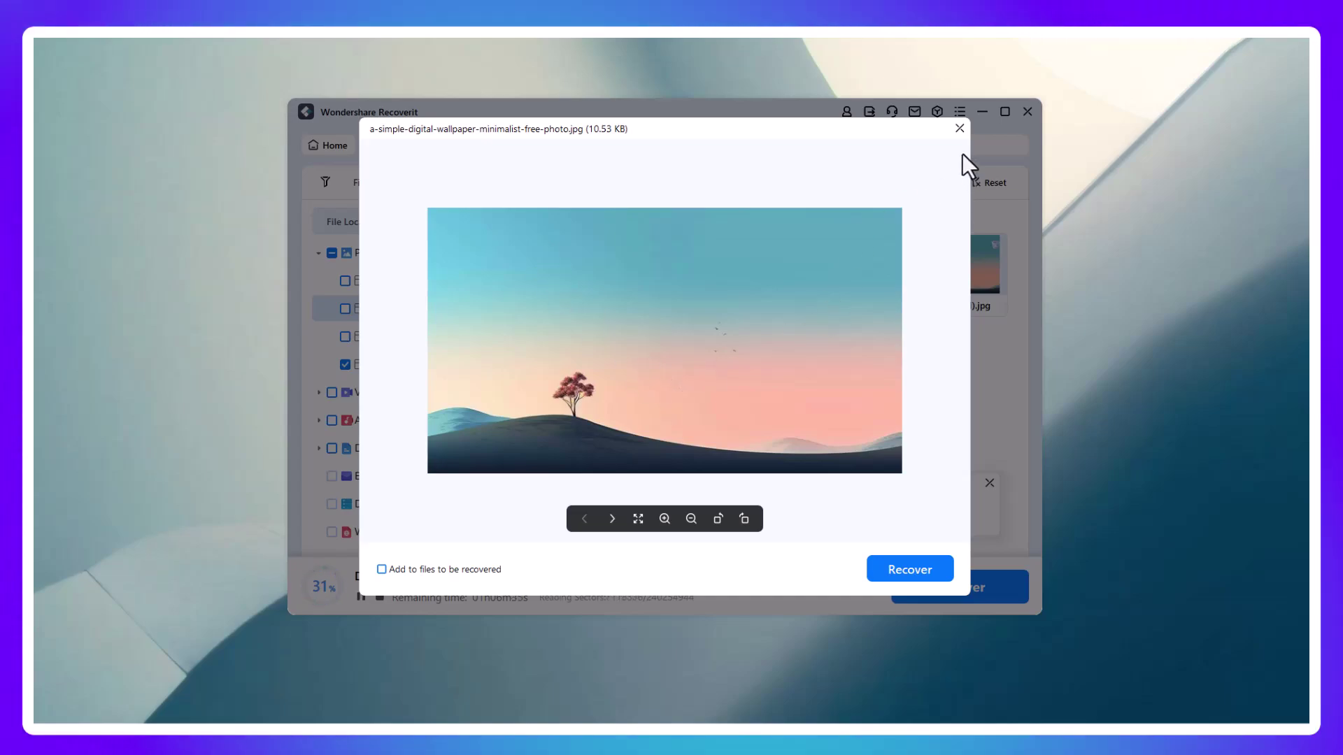
{"action": "left_click", "coordinate": [959, 129]}
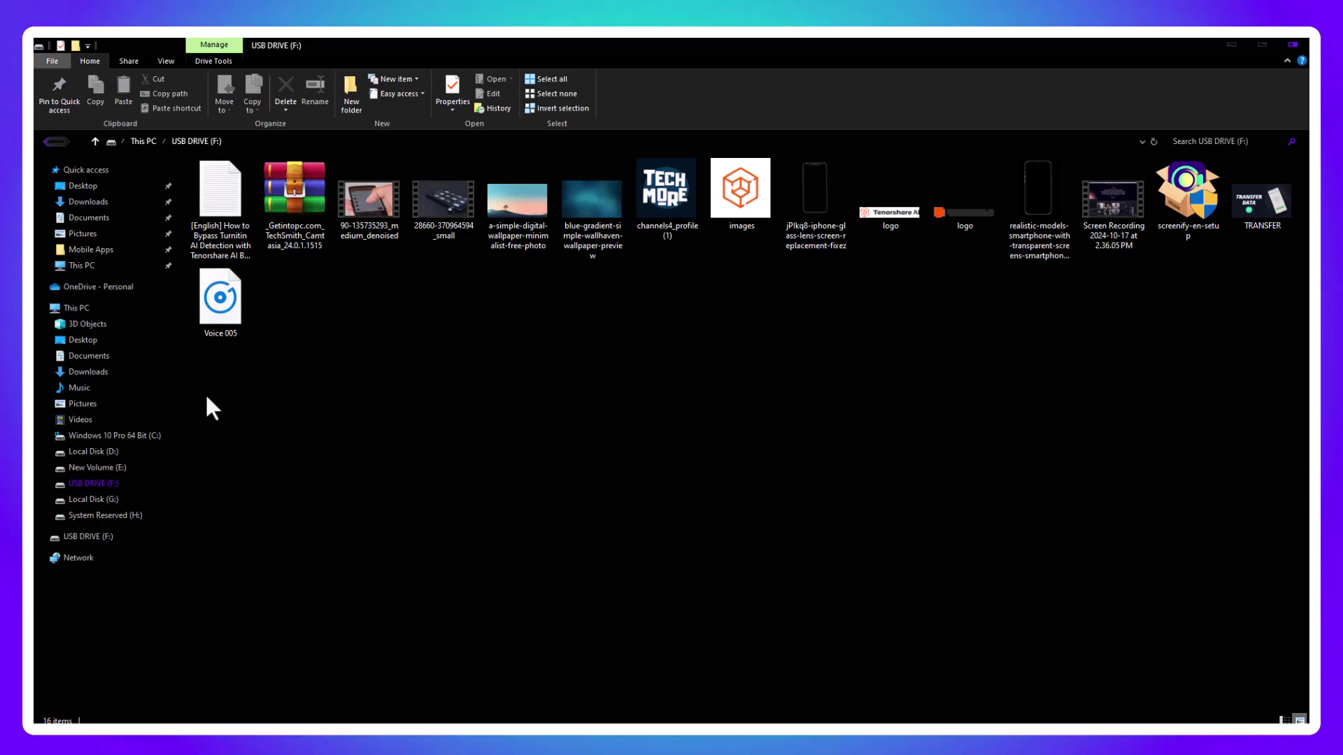
Step: Drag-select every file on USB DRIVE (F:), permanently delete all 16, and close the window
{"action": "left_click", "coordinate": [217, 307]}
{"action": "mouse_move", "coordinate": [219, 309]}
{"action": "left_mouse_down"}
{"action": "mouse_move", "coordinate": [1267, 175]}
{"action": "mouse_move", "coordinate": [1259, 183]}
{"action": "left_mouse_up"}
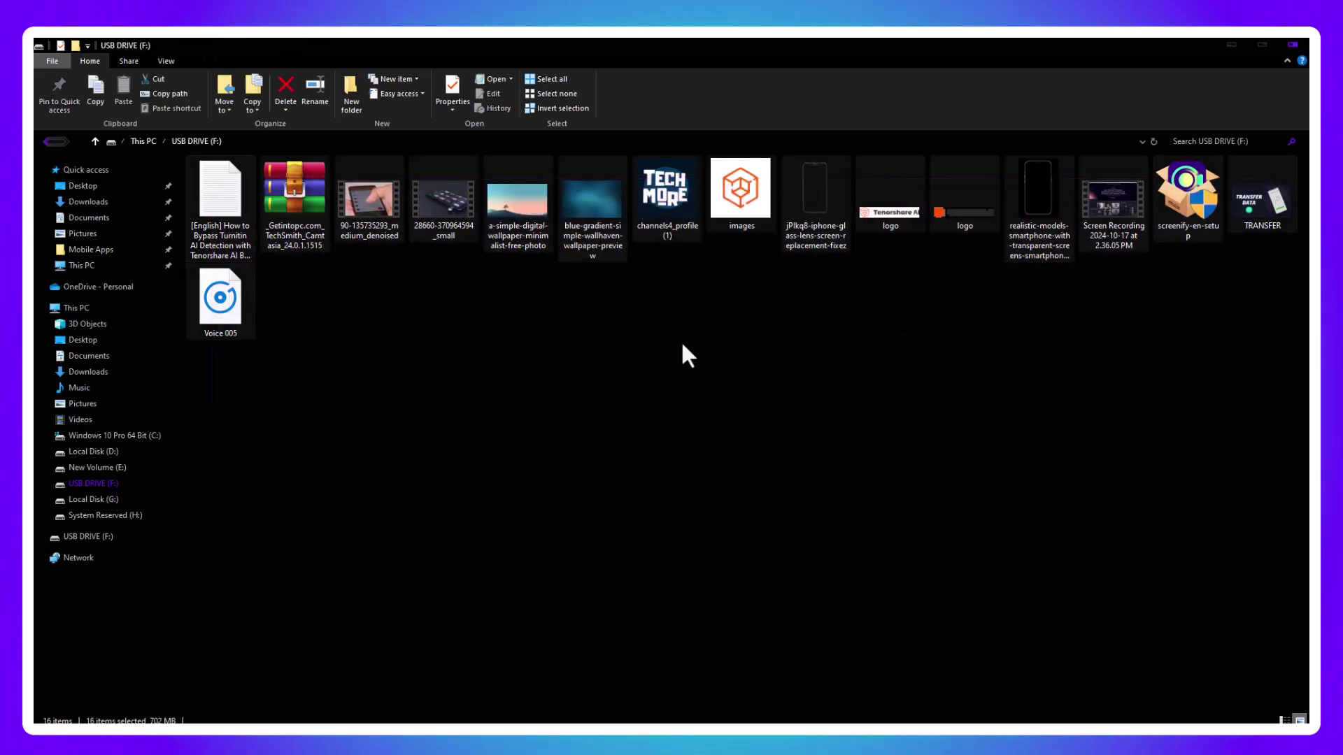
{"action": "right_click", "coordinate": [350, 183]}
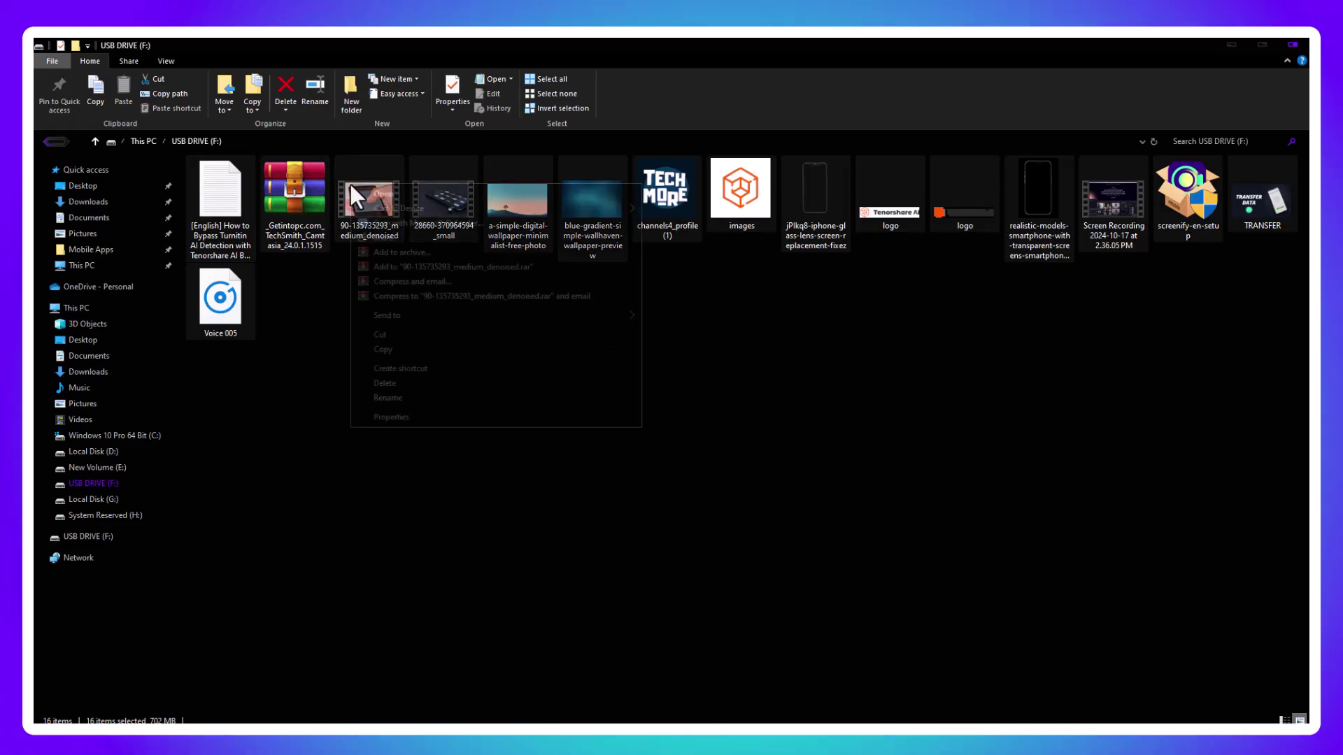
{"action": "left_click", "coordinate": [444, 382]}
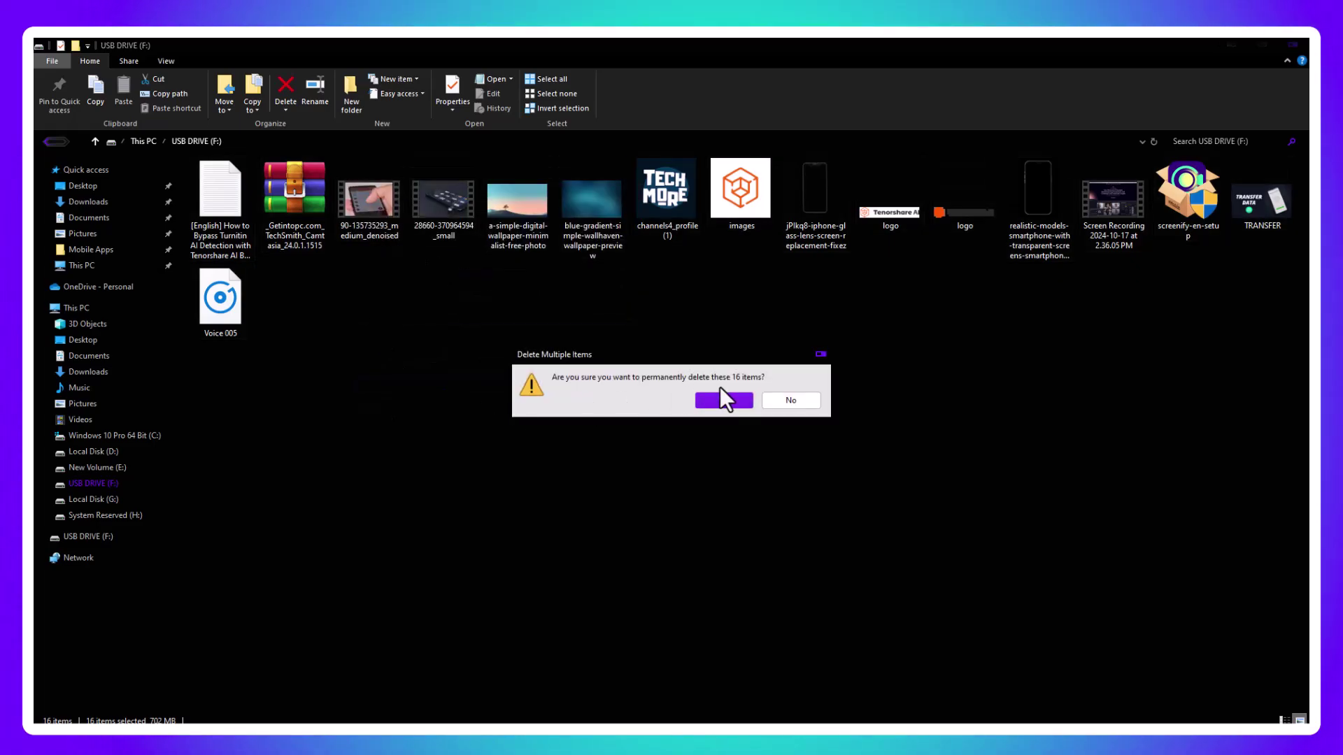
{"action": "left_click", "coordinate": [724, 400]}
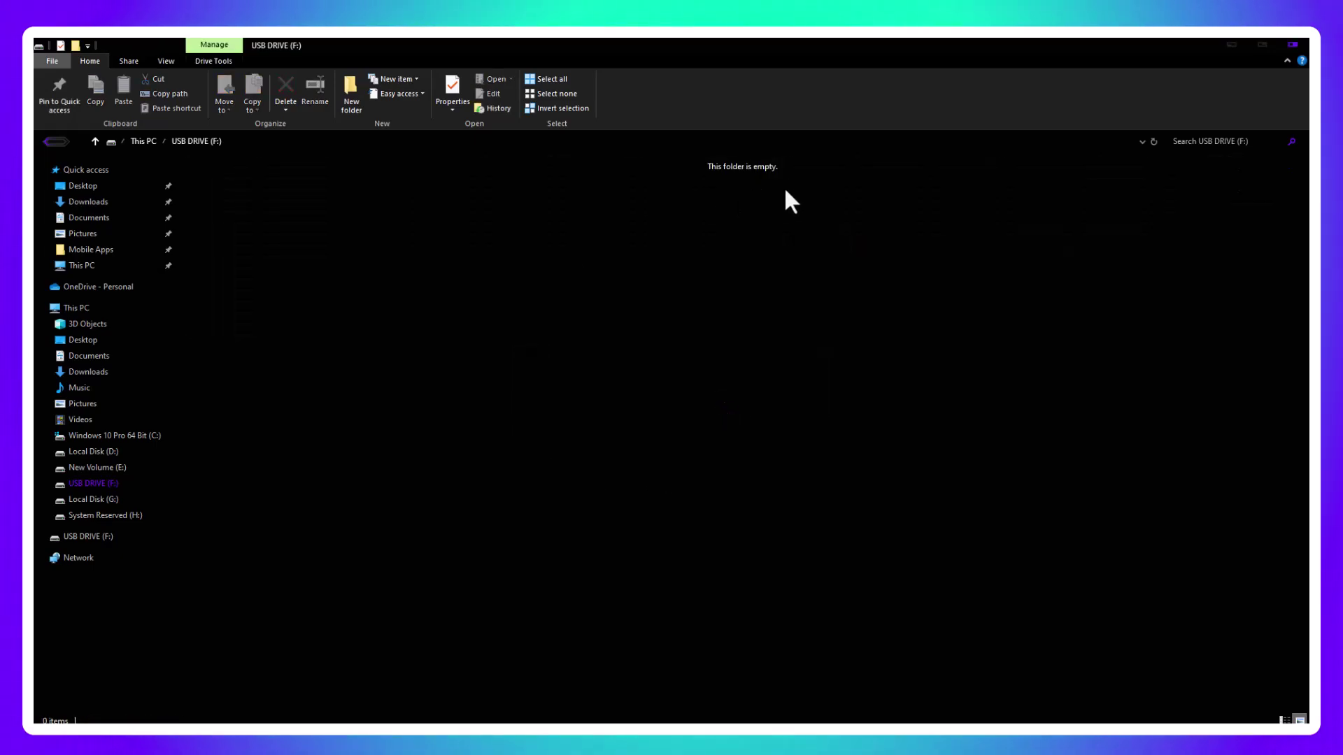
{"action": "left_click", "coordinate": [1292, 44]}
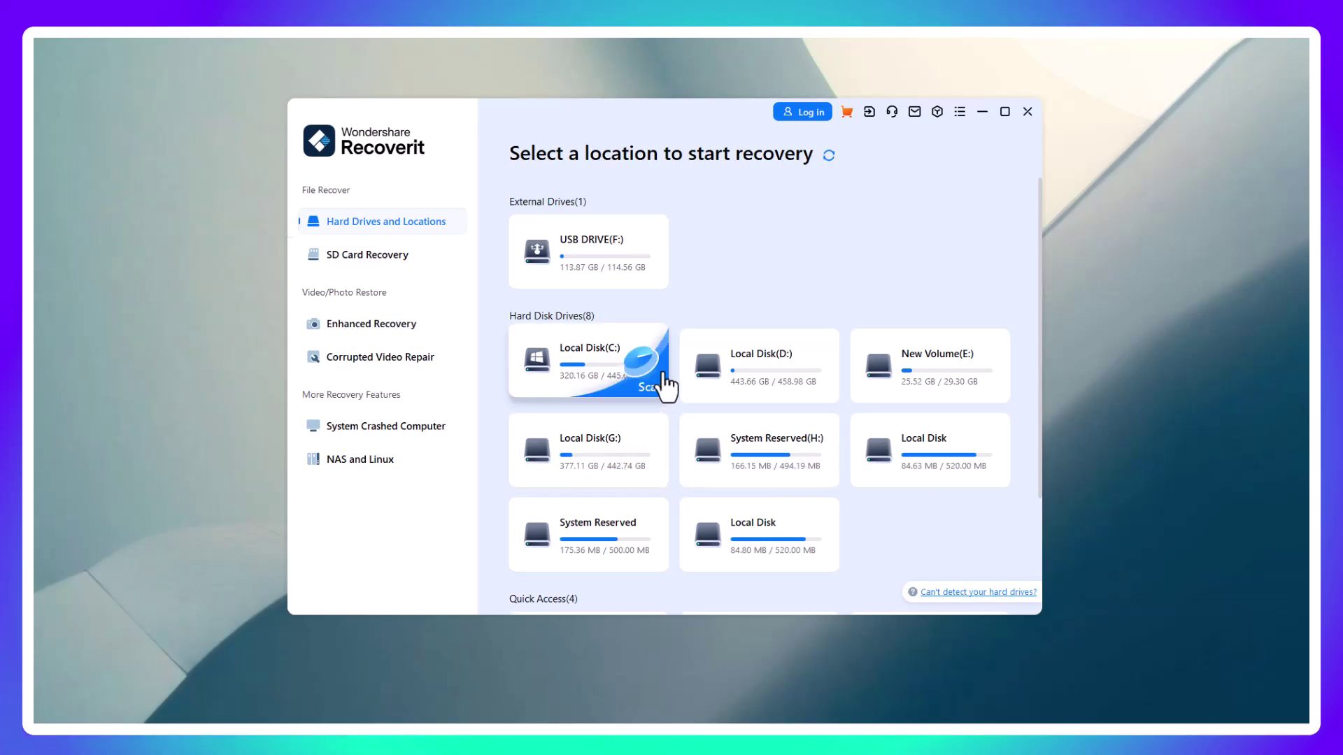
{"action": "mouse_move", "coordinate": [587, 247]}
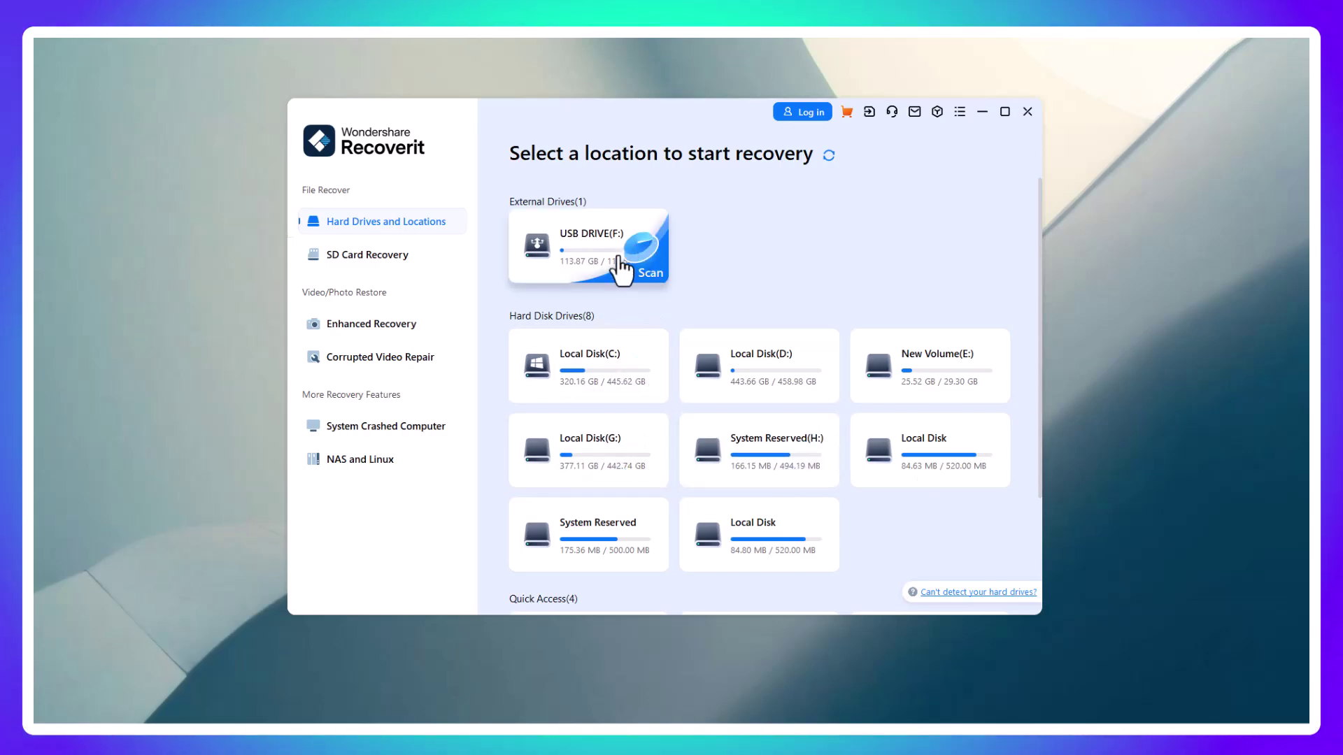
Step: Scan the emptied USB DRIVE (F:) and dismiss the scan-completed summary
{"action": "left_click", "coordinate": [627, 256]}
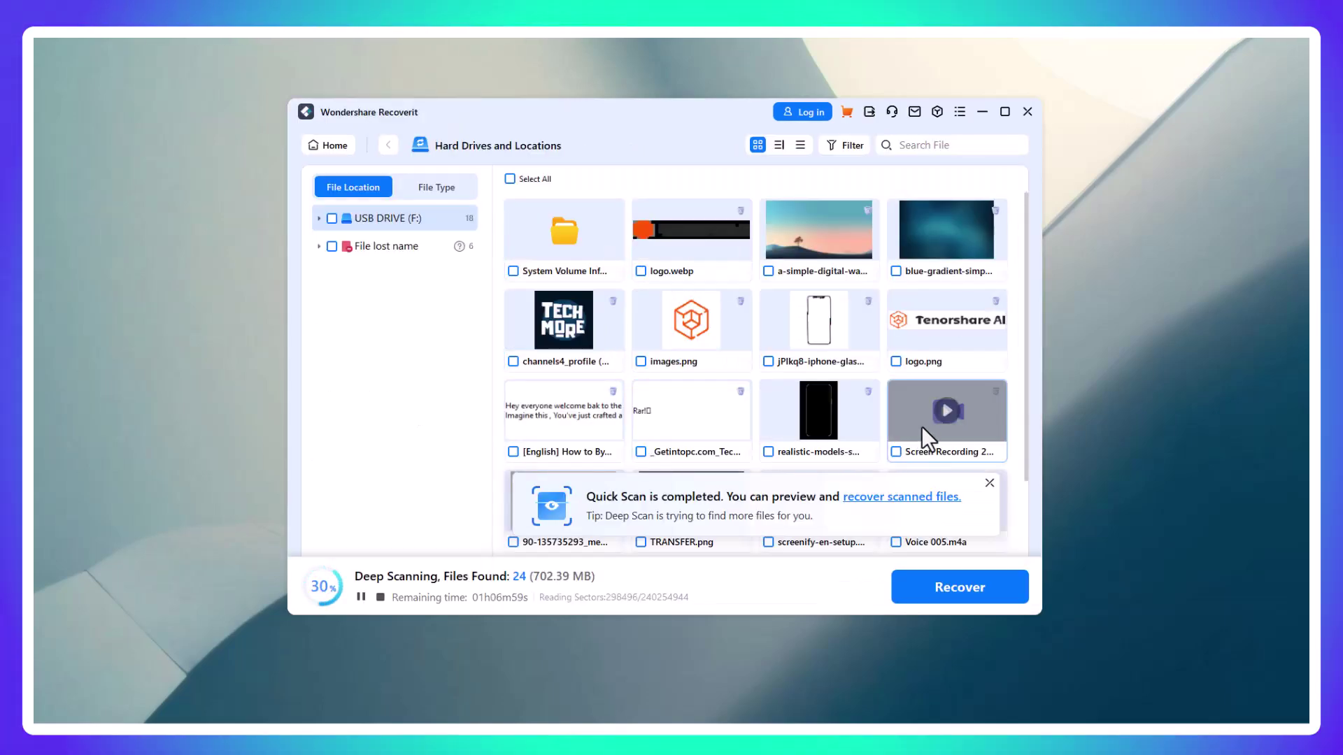
{"action": "scroll", "coordinate": [928, 315], "scroll_direction": "down", "scroll_amount": 2}
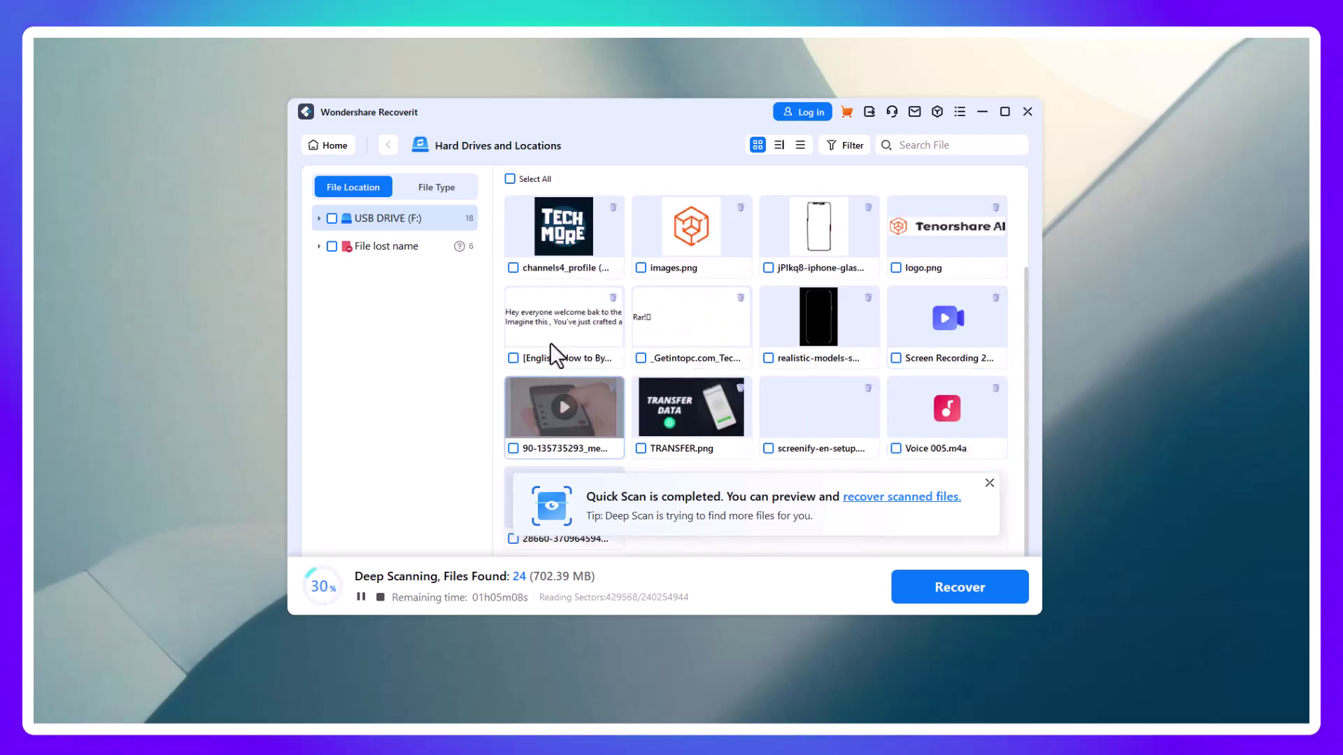
{"action": "scroll", "coordinate": [636, 392], "scroll_direction": "up", "scroll_amount": 2}
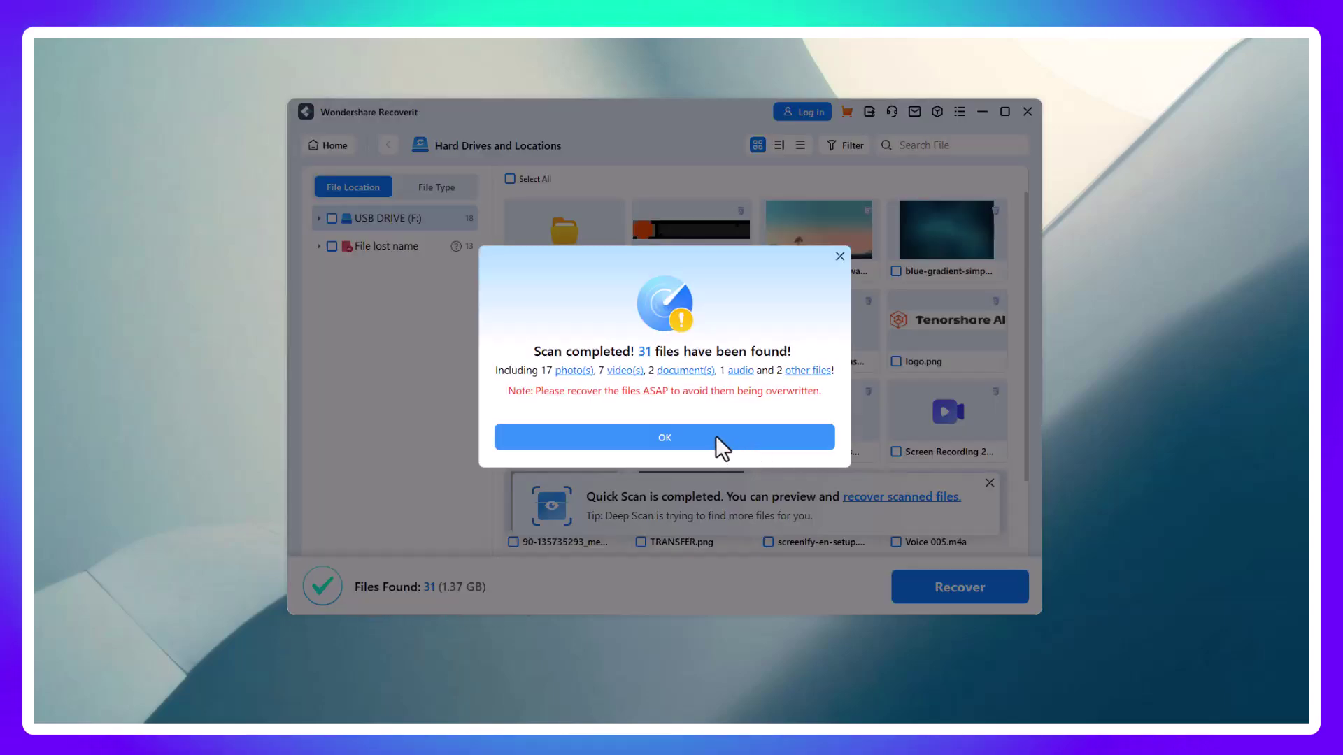
{"action": "left_click", "coordinate": [636, 437]}
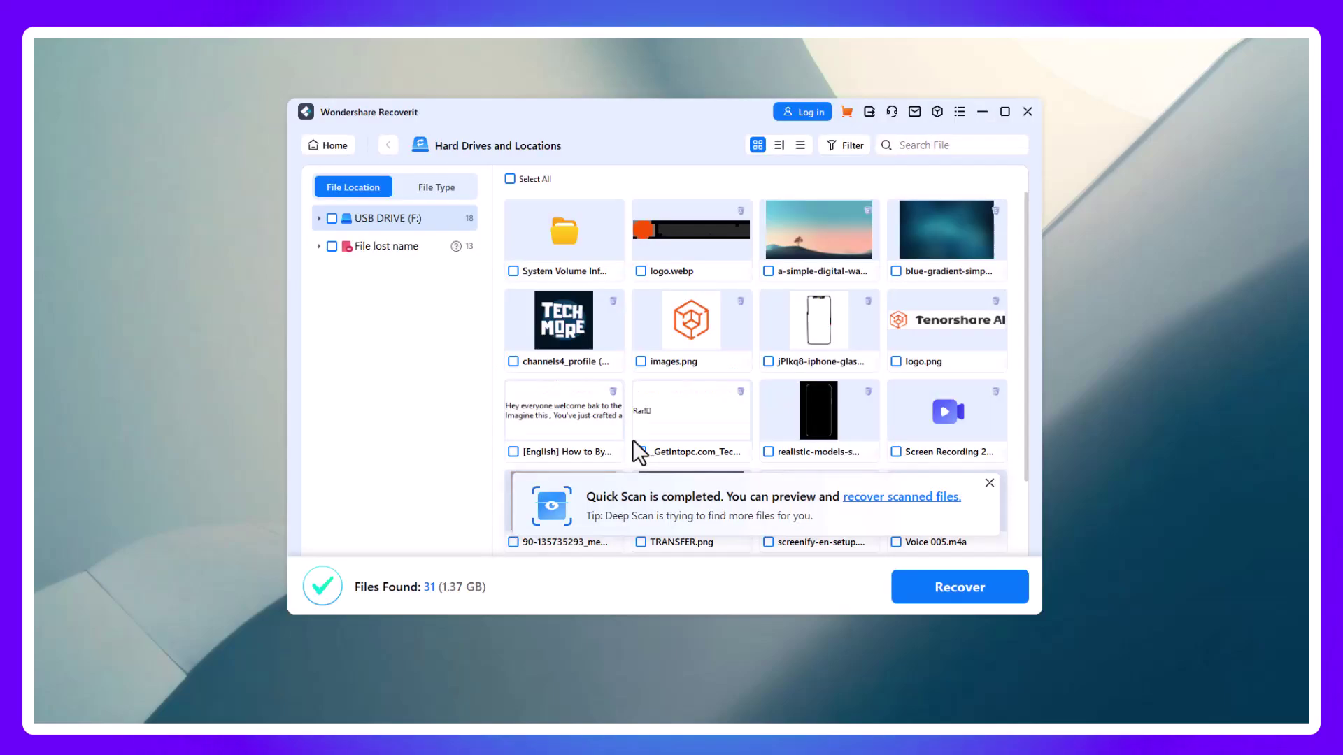
Step: Browse the unnamed files and video formats, then return to files grouped by location
{"action": "left_click", "coordinate": [423, 249]}
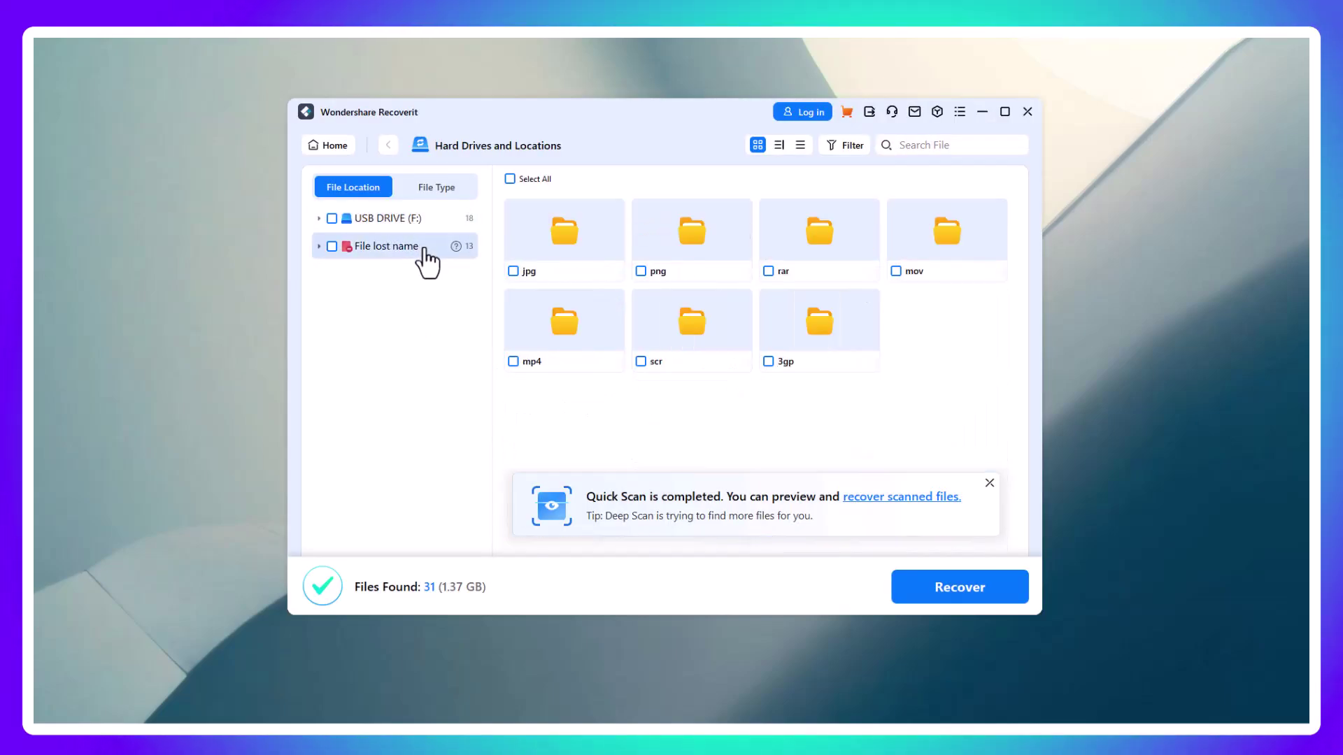
{"action": "left_click", "coordinate": [381, 222]}
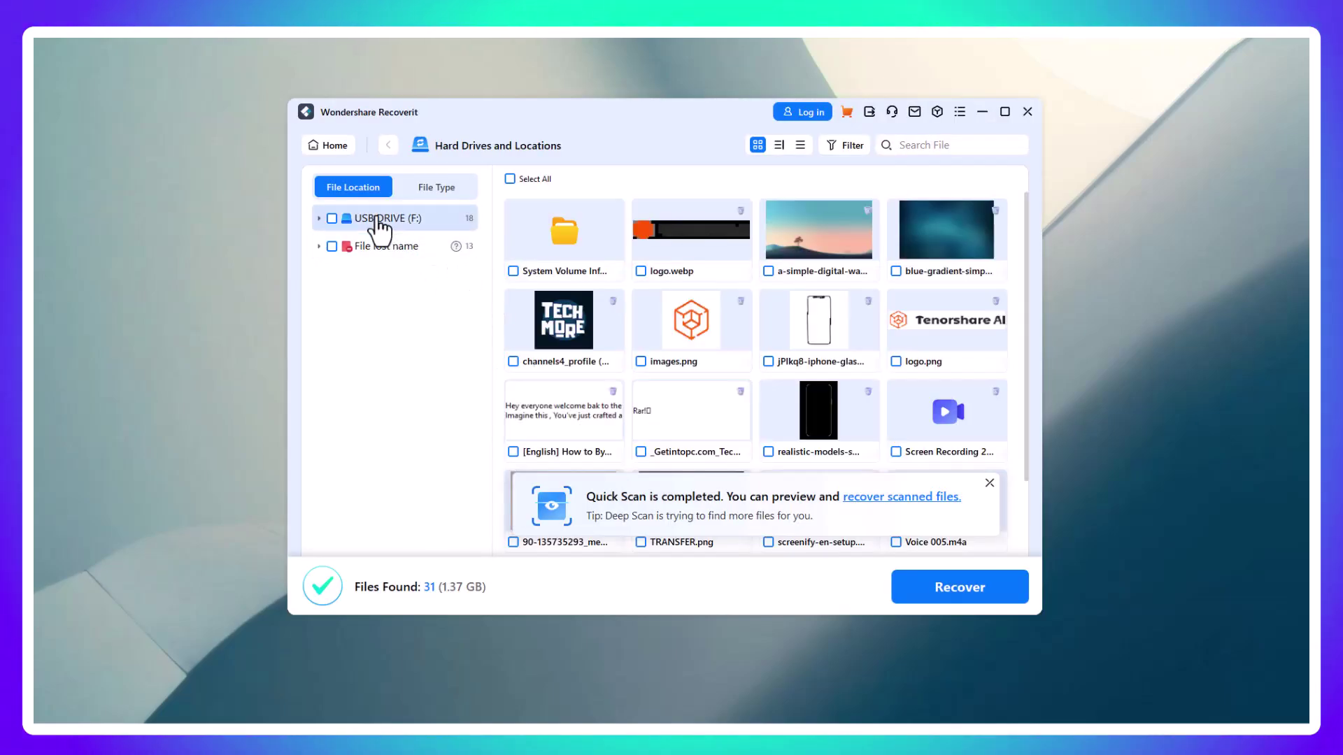
{"action": "left_click", "coordinate": [436, 188]}
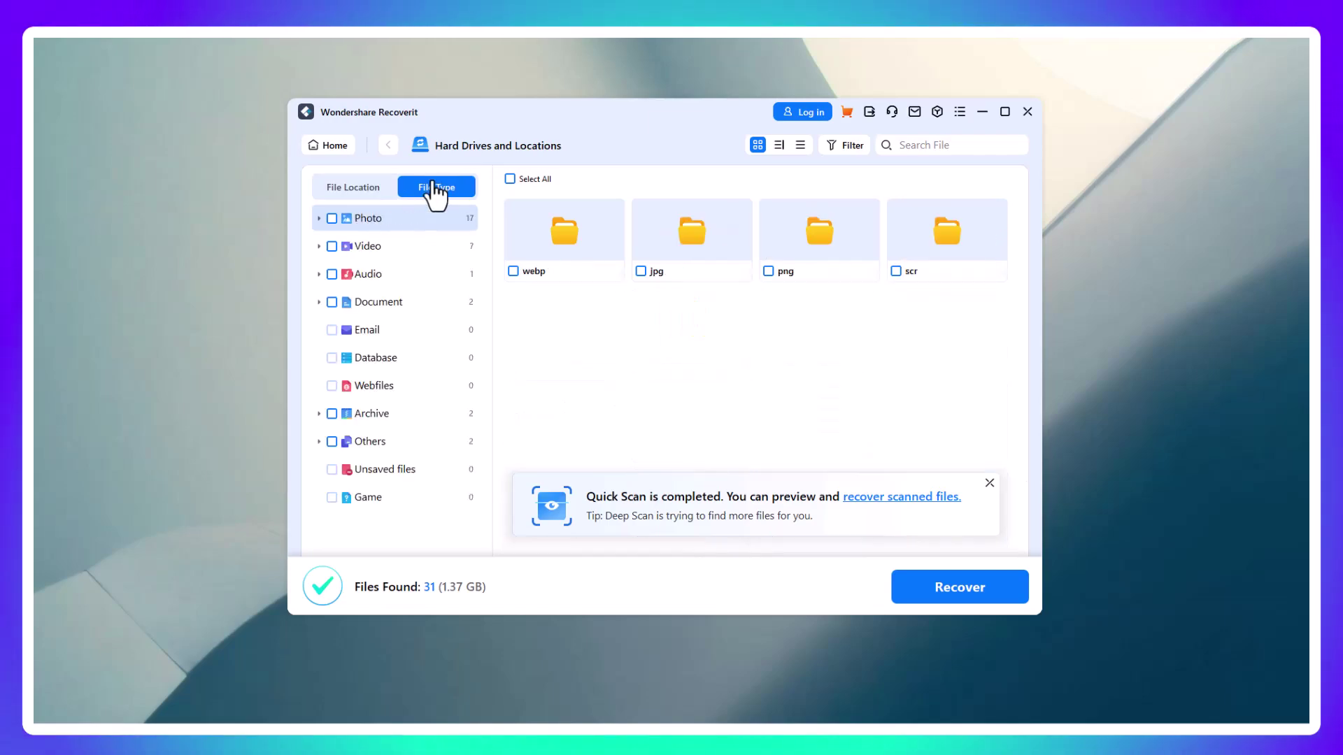
{"action": "left_click", "coordinate": [404, 252]}
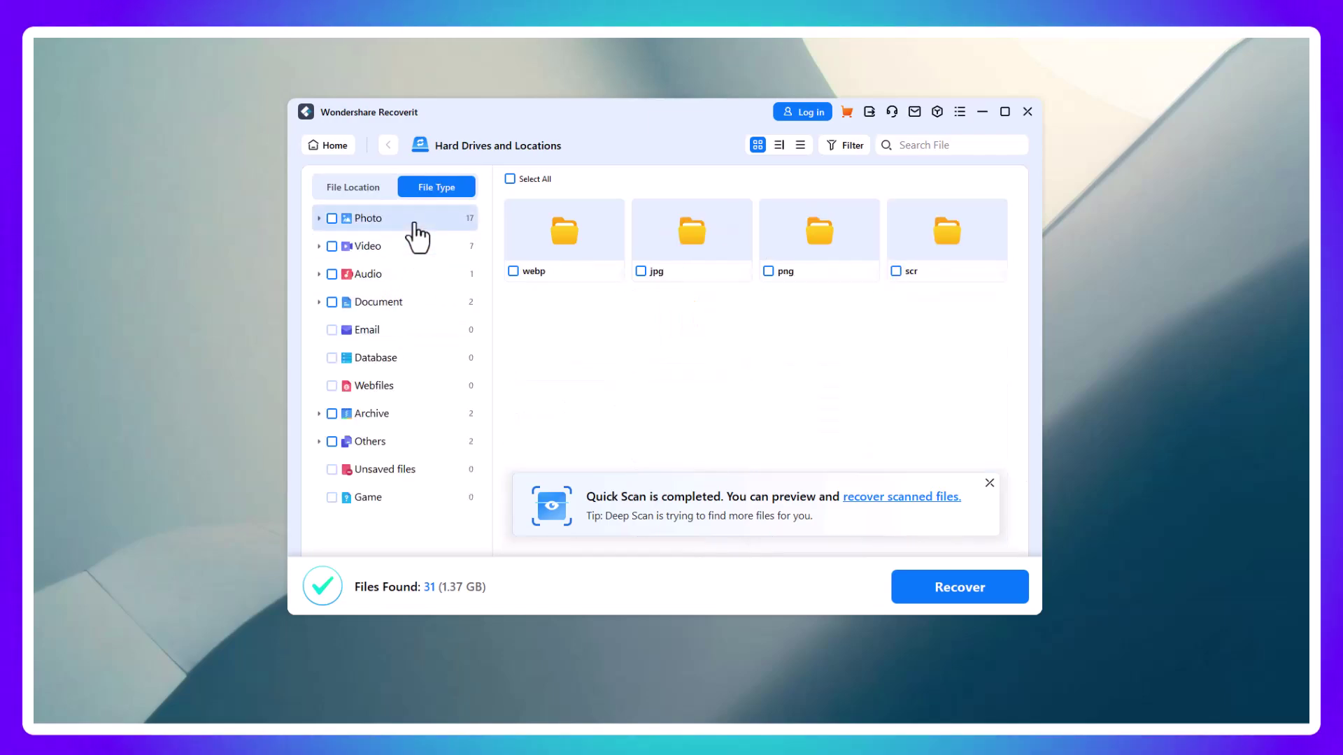
{"action": "left_click", "coordinate": [360, 190]}
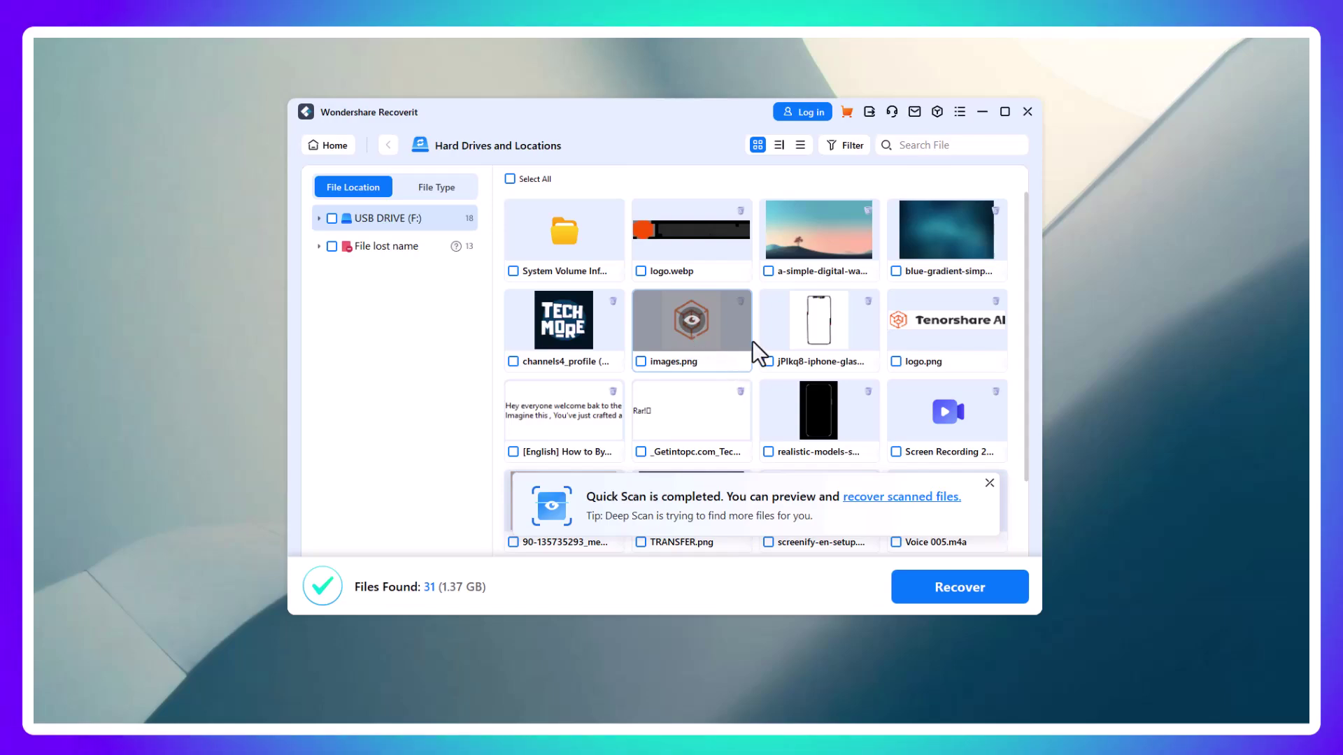
Step: Mark six files: phone image, images.png, channels4_profile, wallpaper, blue gradient and Voice 005.m4a
{"action": "left_click", "coordinate": [768, 452]}
{"action": "left_click", "coordinate": [640, 362]}
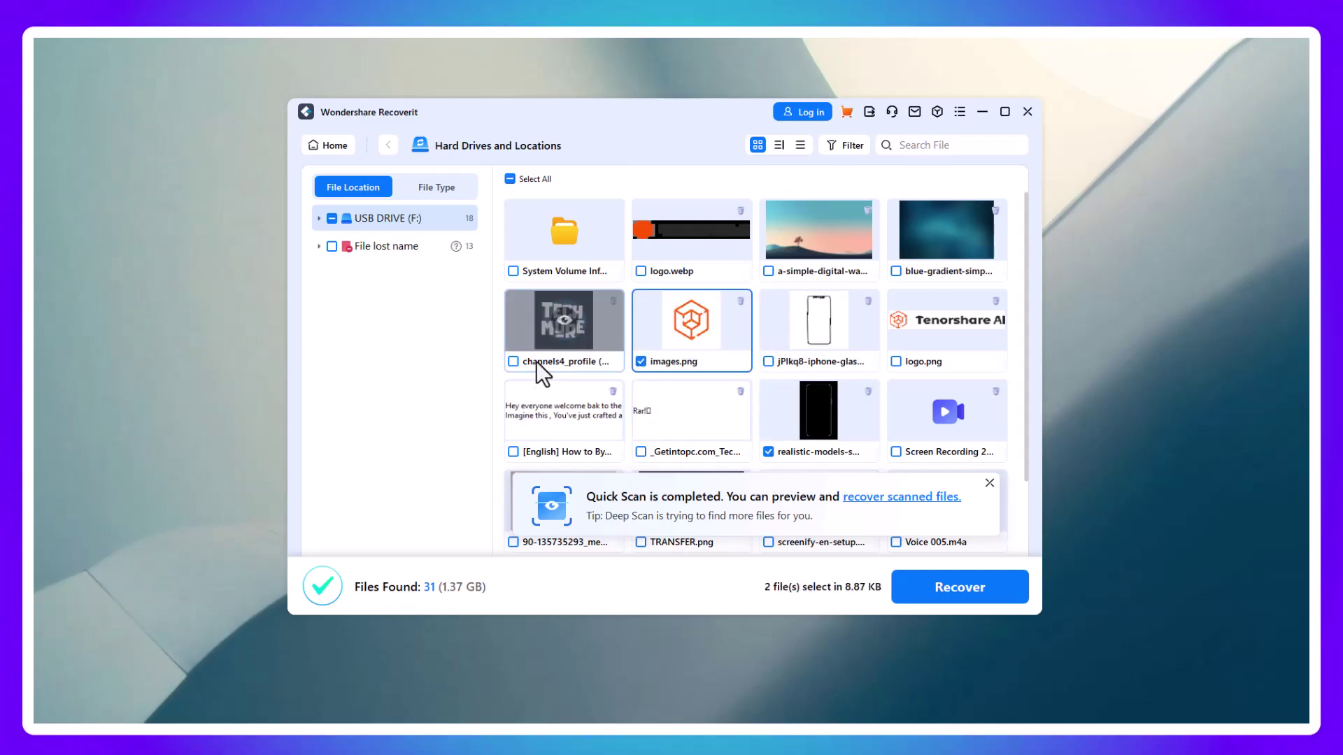
{"action": "left_click", "coordinate": [512, 361]}
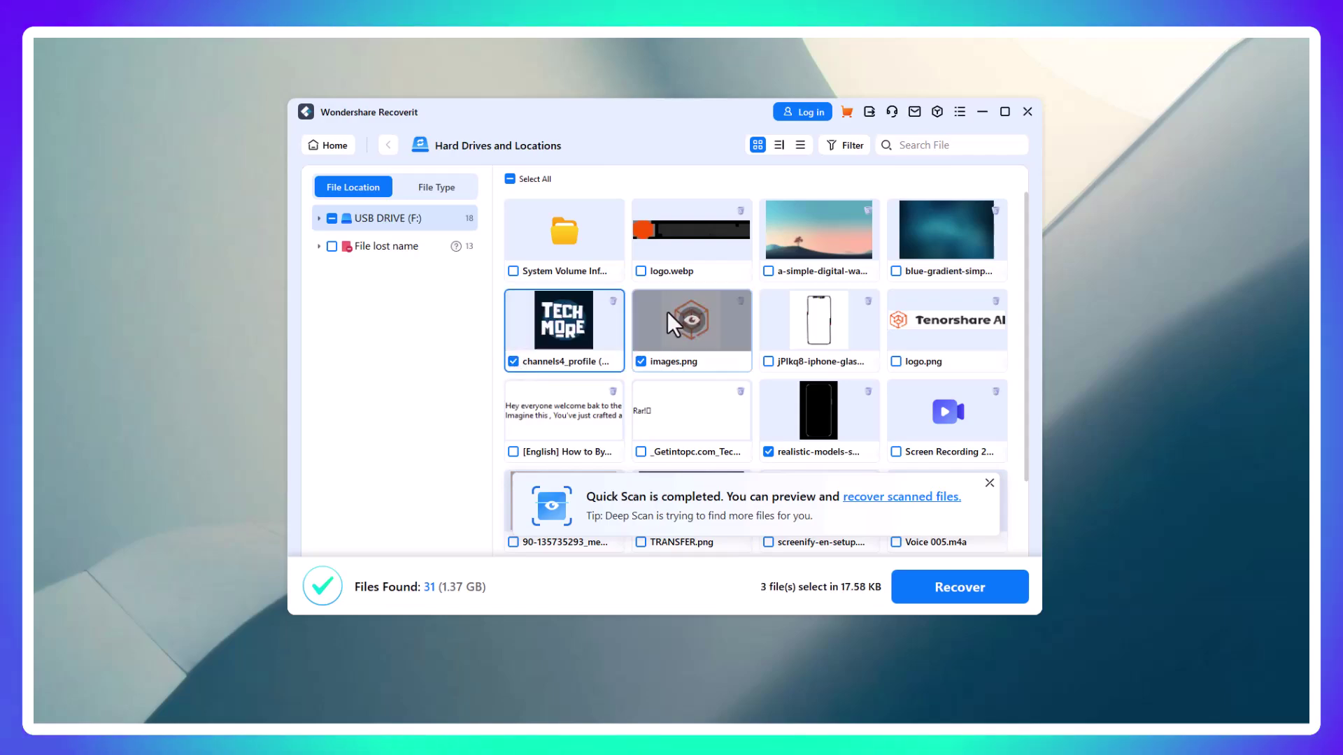
{"action": "left_click", "coordinate": [768, 271]}
{"action": "left_click", "coordinate": [897, 272]}
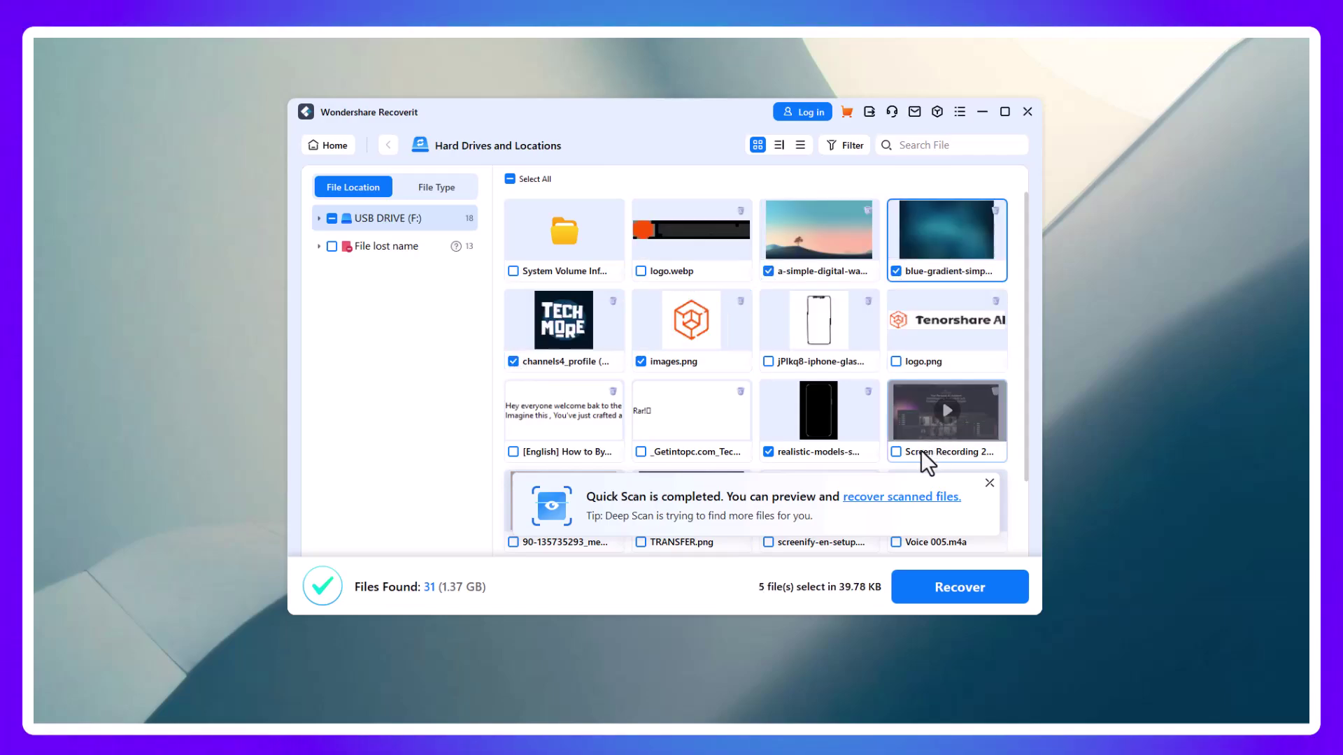
{"action": "scroll", "coordinate": [887, 353], "scroll_direction": "down", "scroll_amount": 1}
{"action": "left_click", "coordinate": [896, 448]}
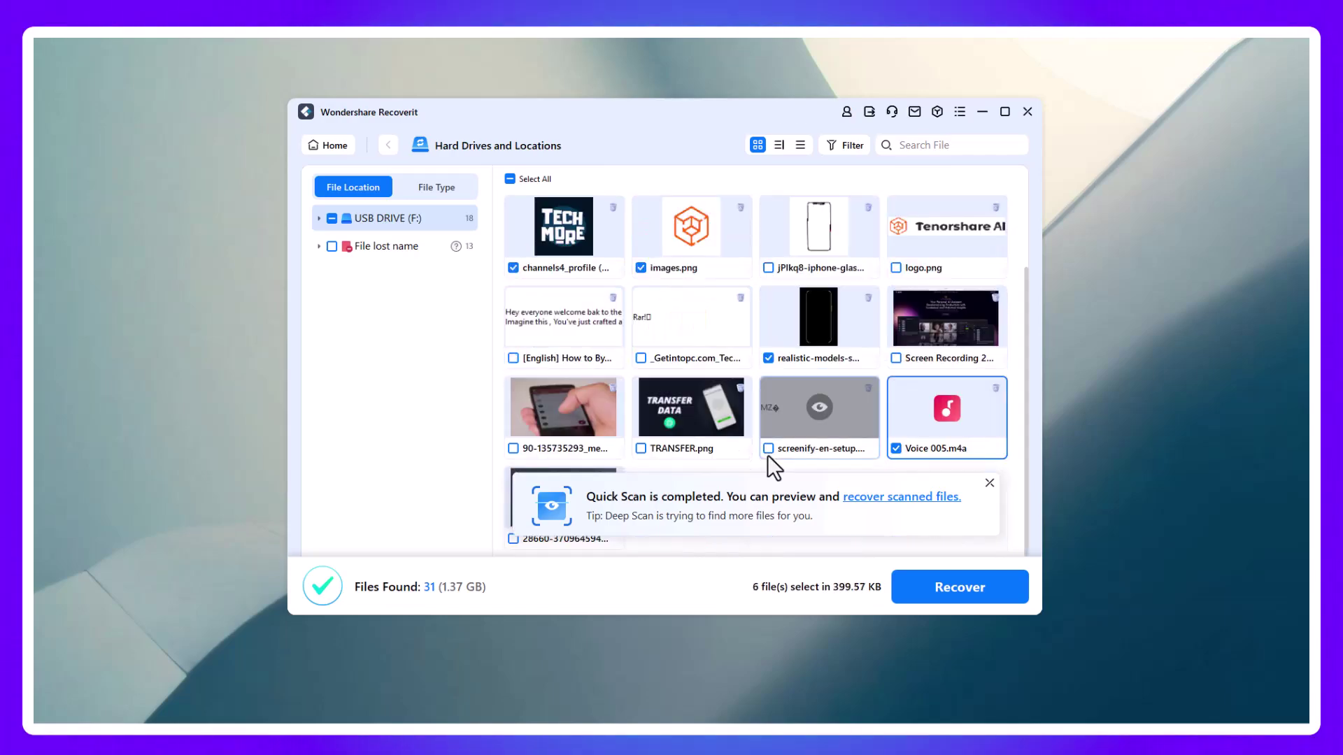
Step: Recover the marked files into a new folder named 'recover' on Local Disk (D:)
{"action": "left_click", "coordinate": [934, 595]}
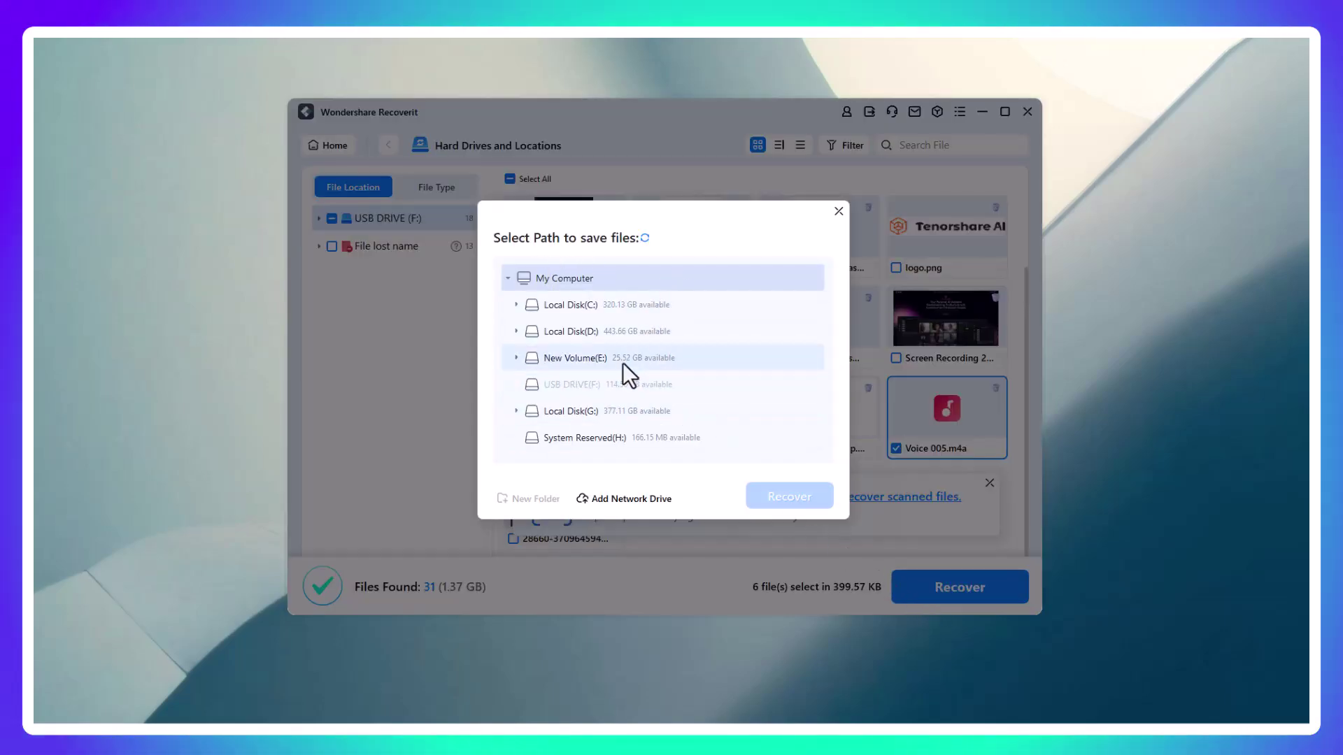
{"action": "type", "text": "recover"}
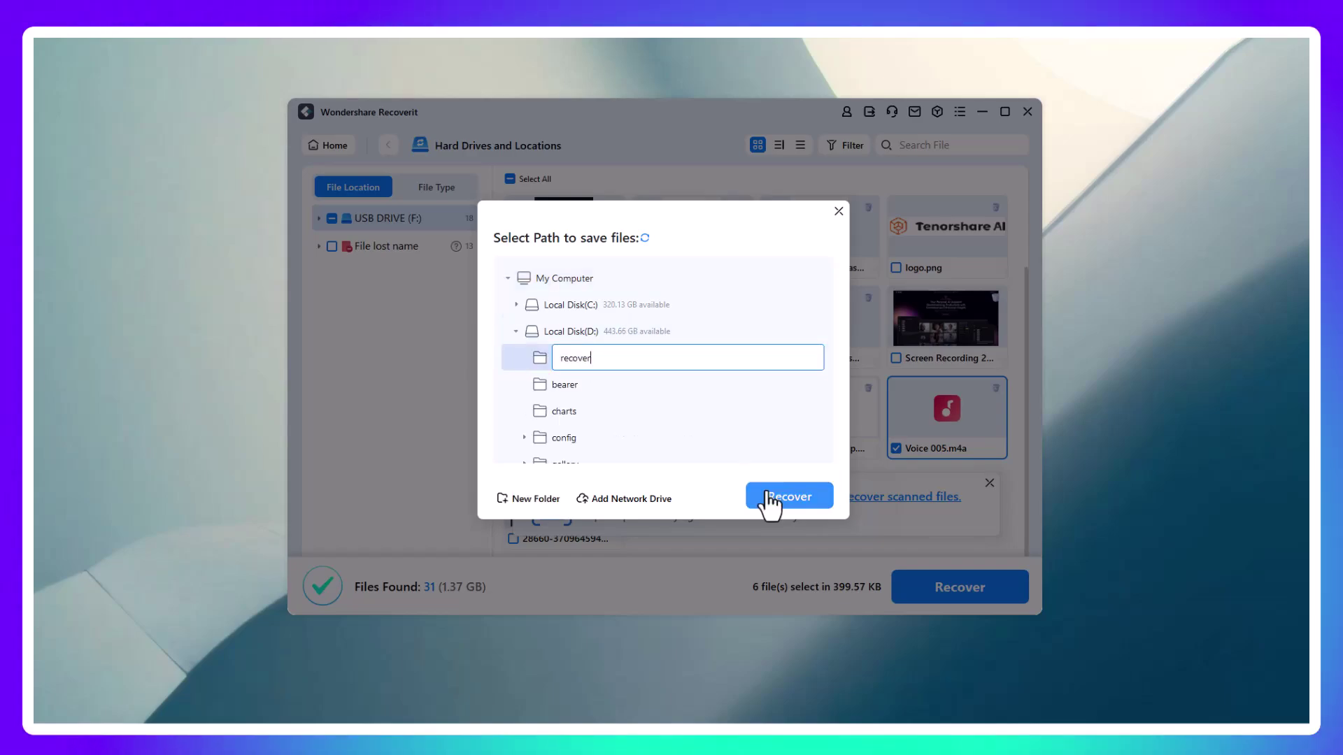
{"action": "left_click", "coordinate": [768, 495]}
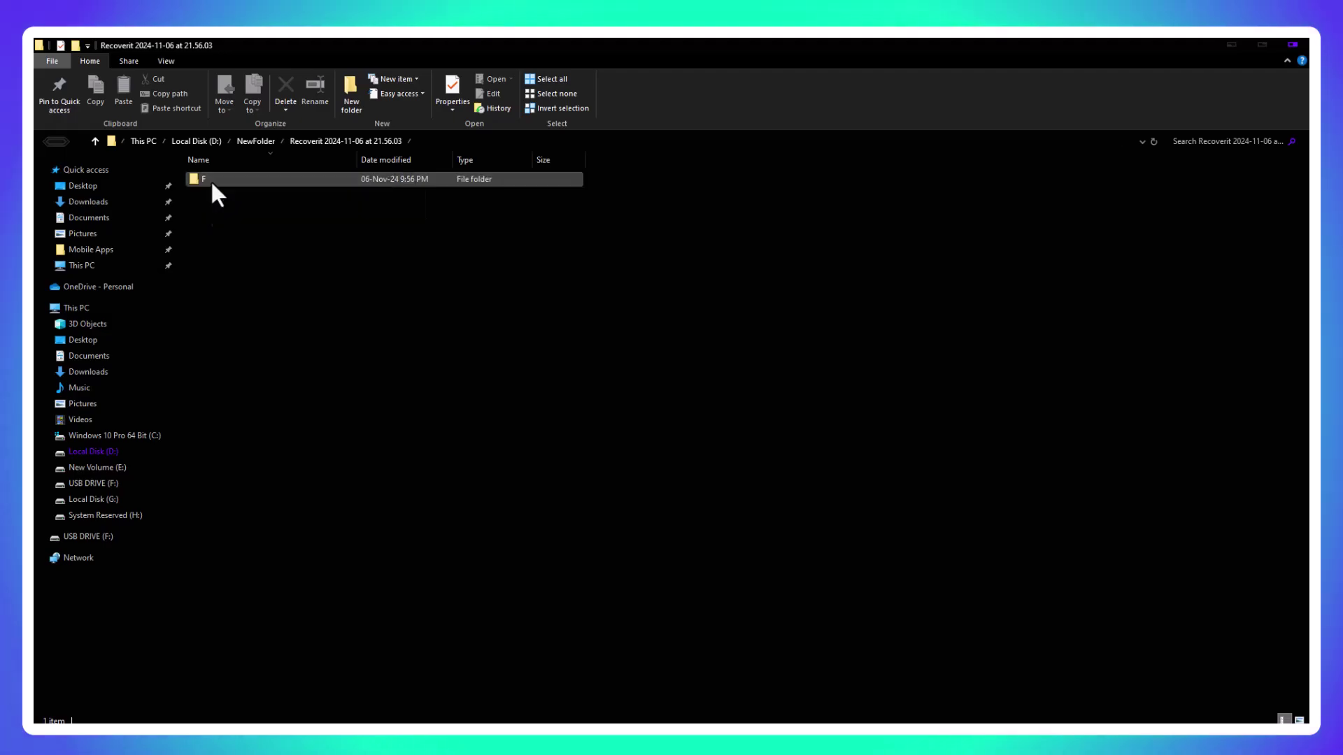
Step: Open the recovered F folder and view the wallpaper and TECH MORE channels4_profile images
{"action": "double_click", "coordinate": [211, 179]}
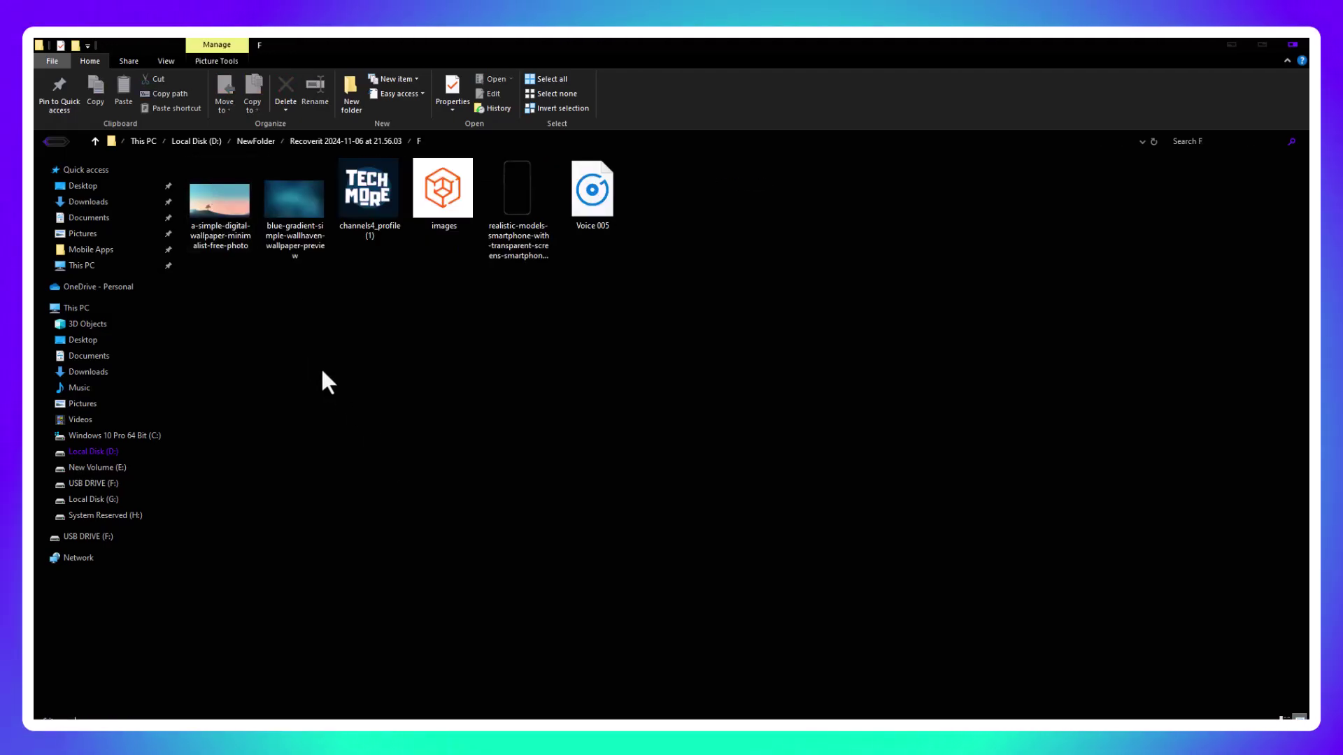
{"action": "double_click", "coordinate": [224, 196]}
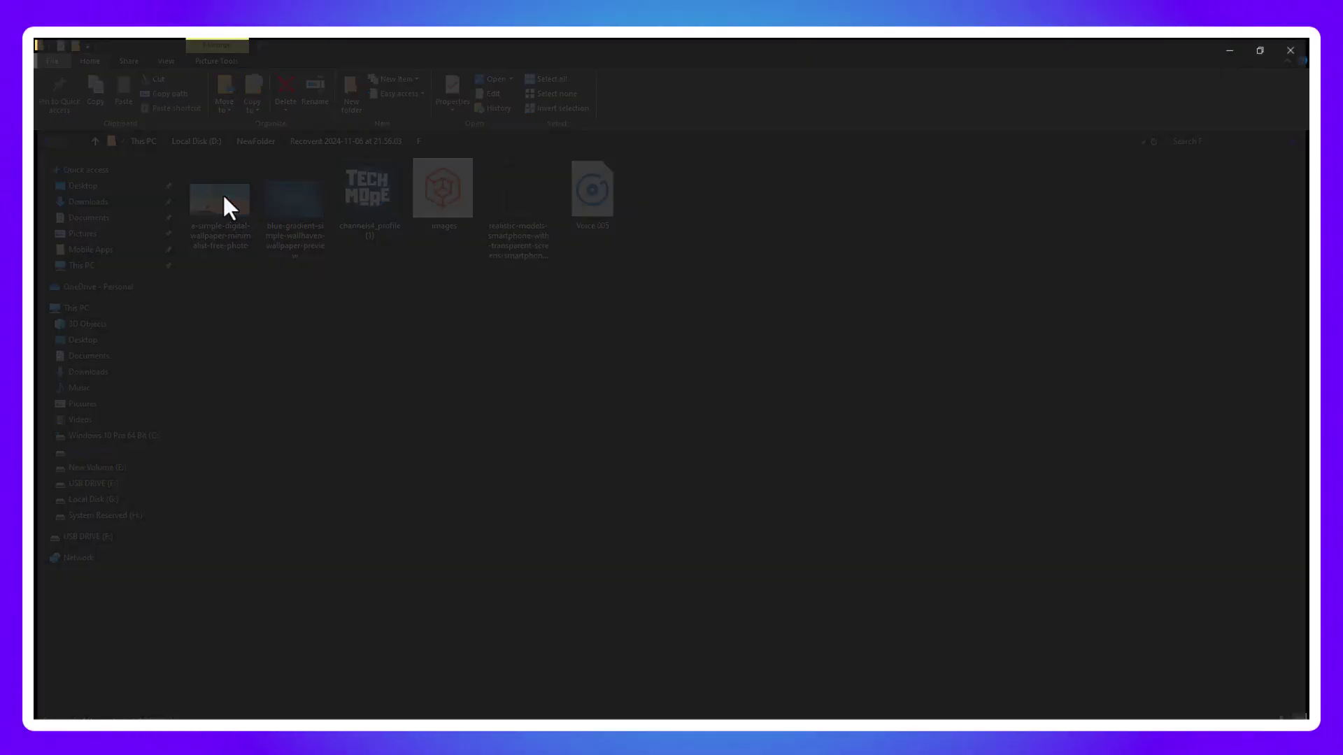
{"action": "left_click", "coordinate": [1294, 48]}
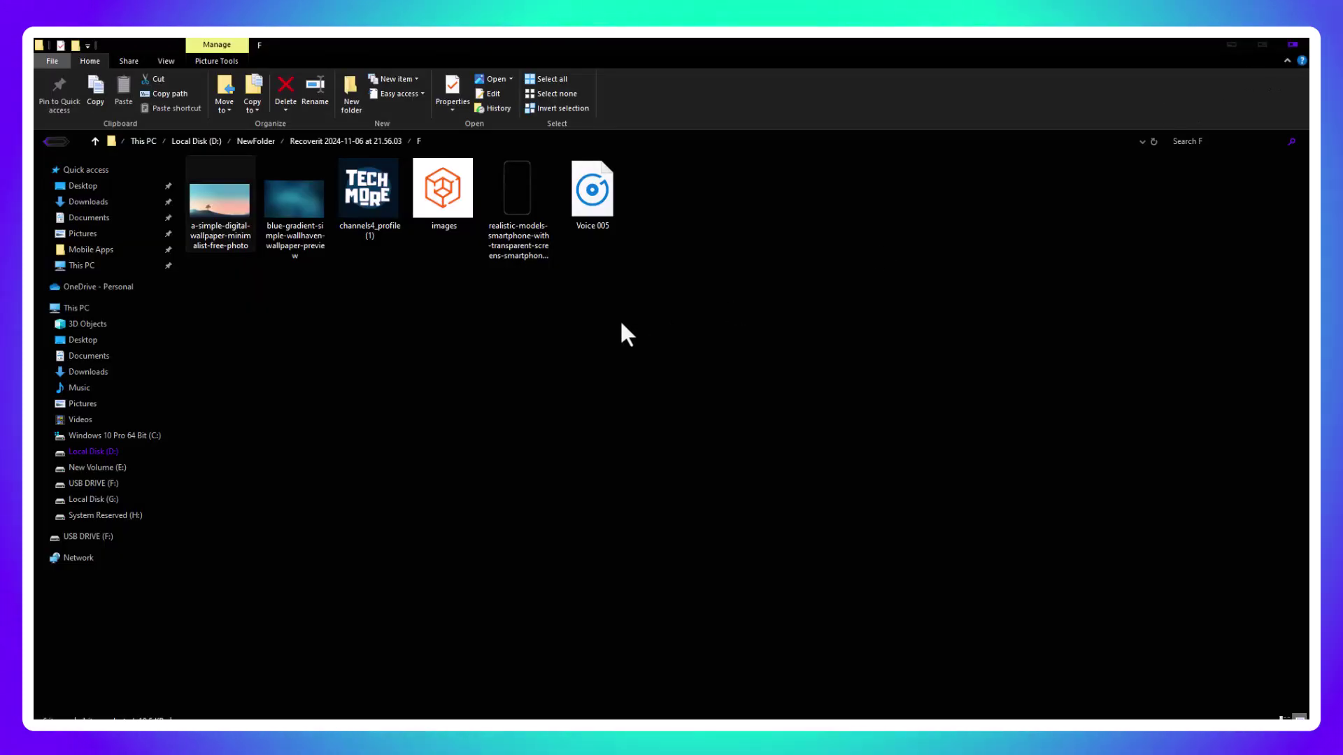
{"action": "double_click", "coordinate": [363, 197]}
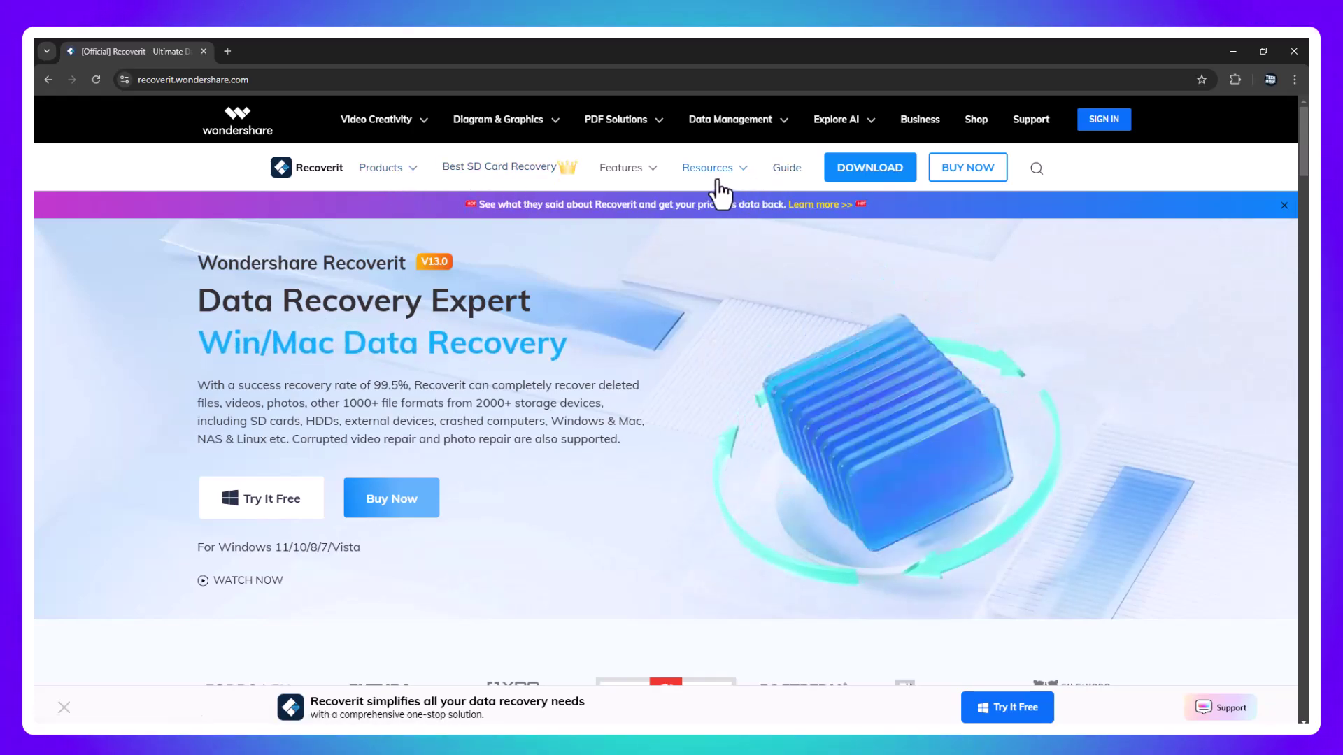
{"action": "mouse_move", "coordinate": [627, 168]}
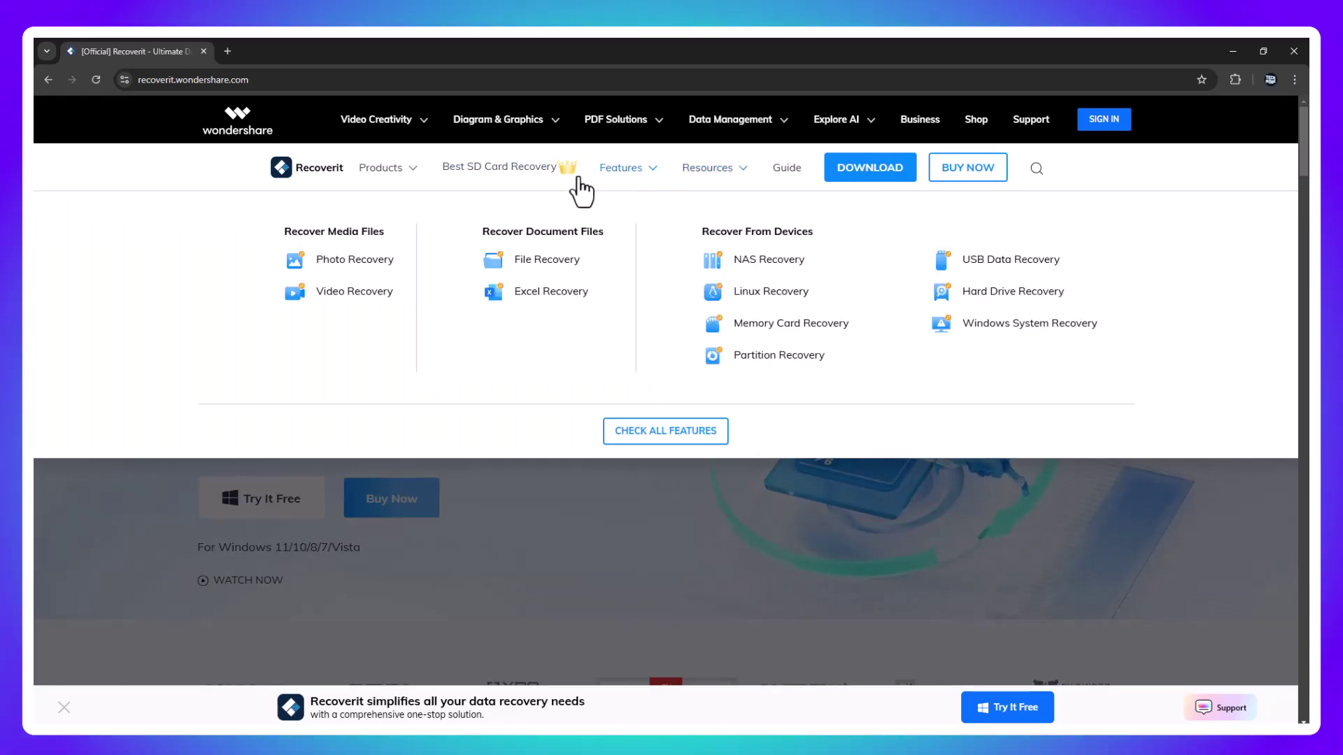
Step: Scroll through the Individual plans ($35.99 monthly, $41.99 yearly, $77.99 perpetual) and back up
{"action": "scroll", "coordinate": [684, 498], "scroll_direction": "down", "scroll_amount": 6}
{"action": "scroll", "coordinate": [668, 503], "scroll_direction": "up", "scroll_amount": 6}
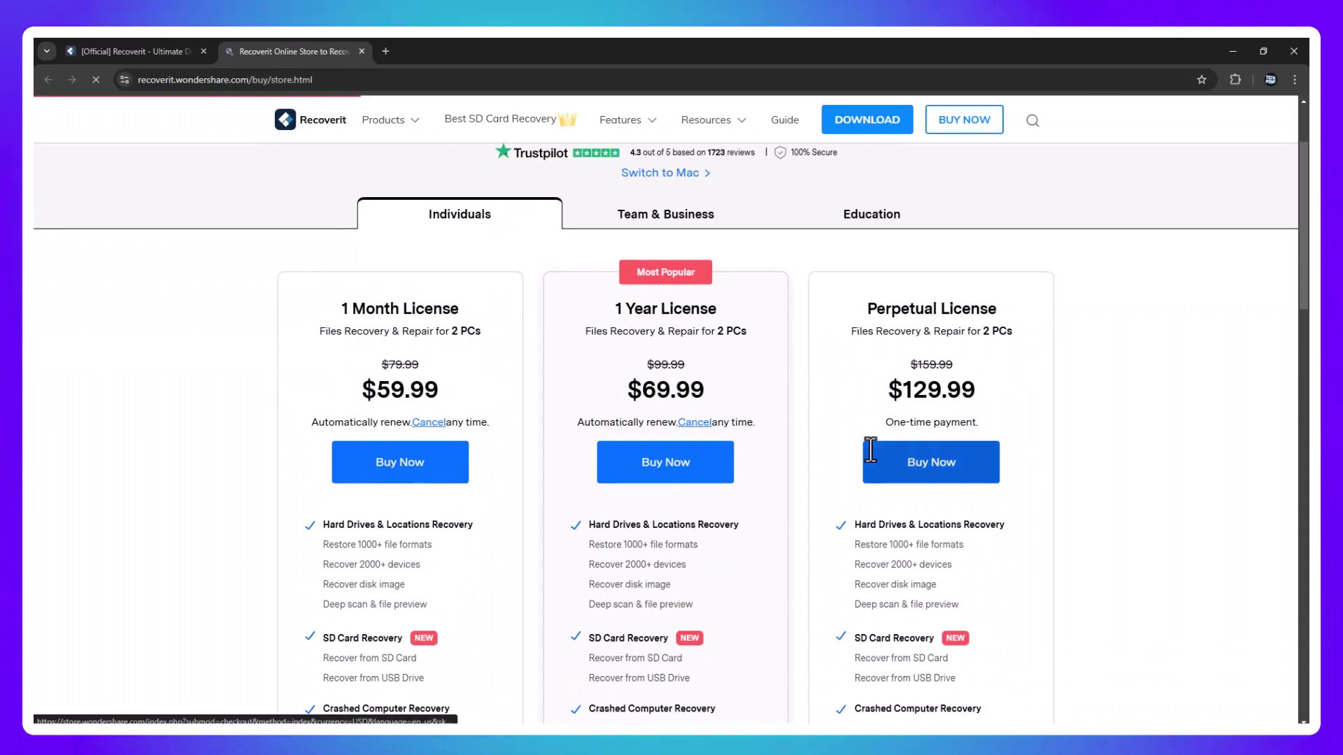
{"action": "scroll", "coordinate": [871, 451], "scroll_direction": "down", "scroll_amount": 2}
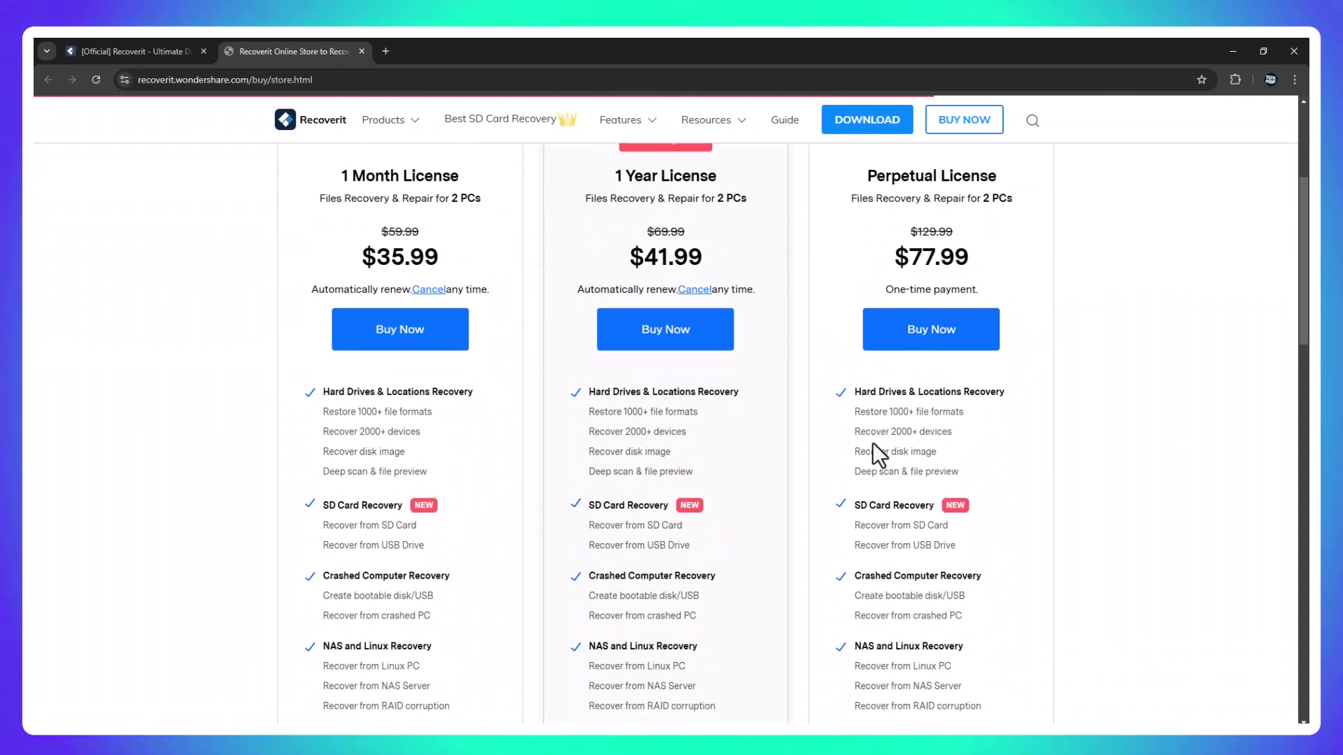
{"action": "scroll", "coordinate": [867, 451], "scroll_direction": "down", "scroll_amount": 7}
{"action": "scroll", "coordinate": [862, 460], "scroll_direction": "up", "scroll_amount": 6}
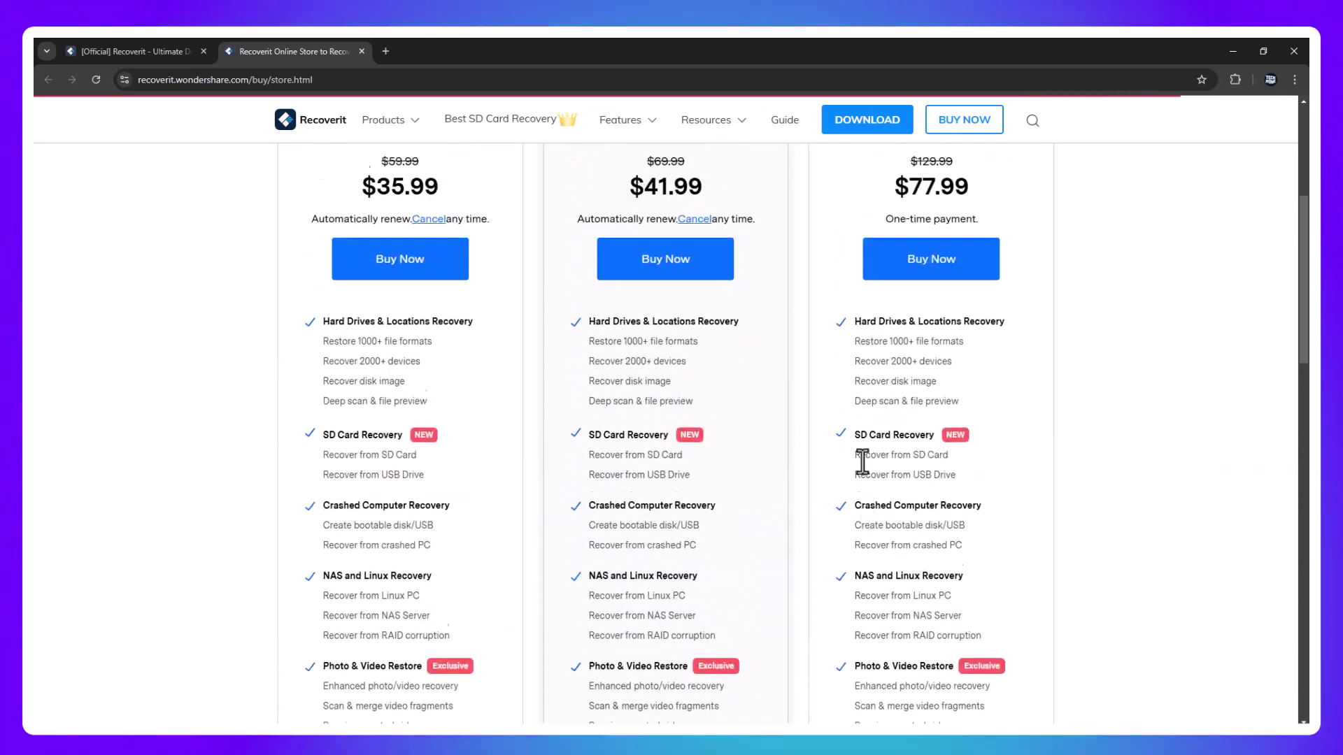
{"action": "scroll", "coordinate": [865, 465], "scroll_direction": "up", "scroll_amount": 1}
{"action": "scroll", "coordinate": [867, 461], "scroll_direction": "up", "scroll_amount": 4}
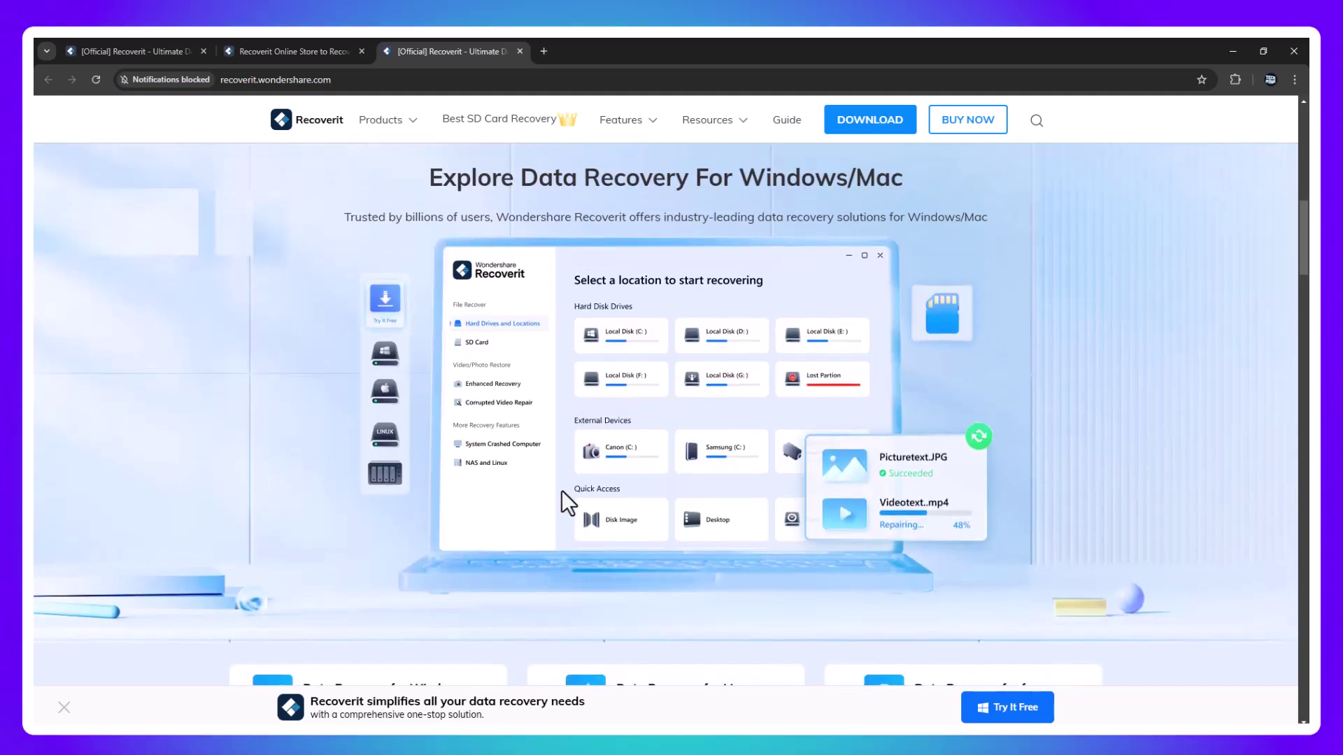
Step: Scroll the Recoverit homepage past the feature cards and reviews down to the Product Suite section
{"action": "scroll", "coordinate": [557, 493], "scroll_direction": "down", "scroll_amount": 4}
{"action": "scroll", "coordinate": [563, 503], "scroll_direction": "down", "scroll_amount": 5}
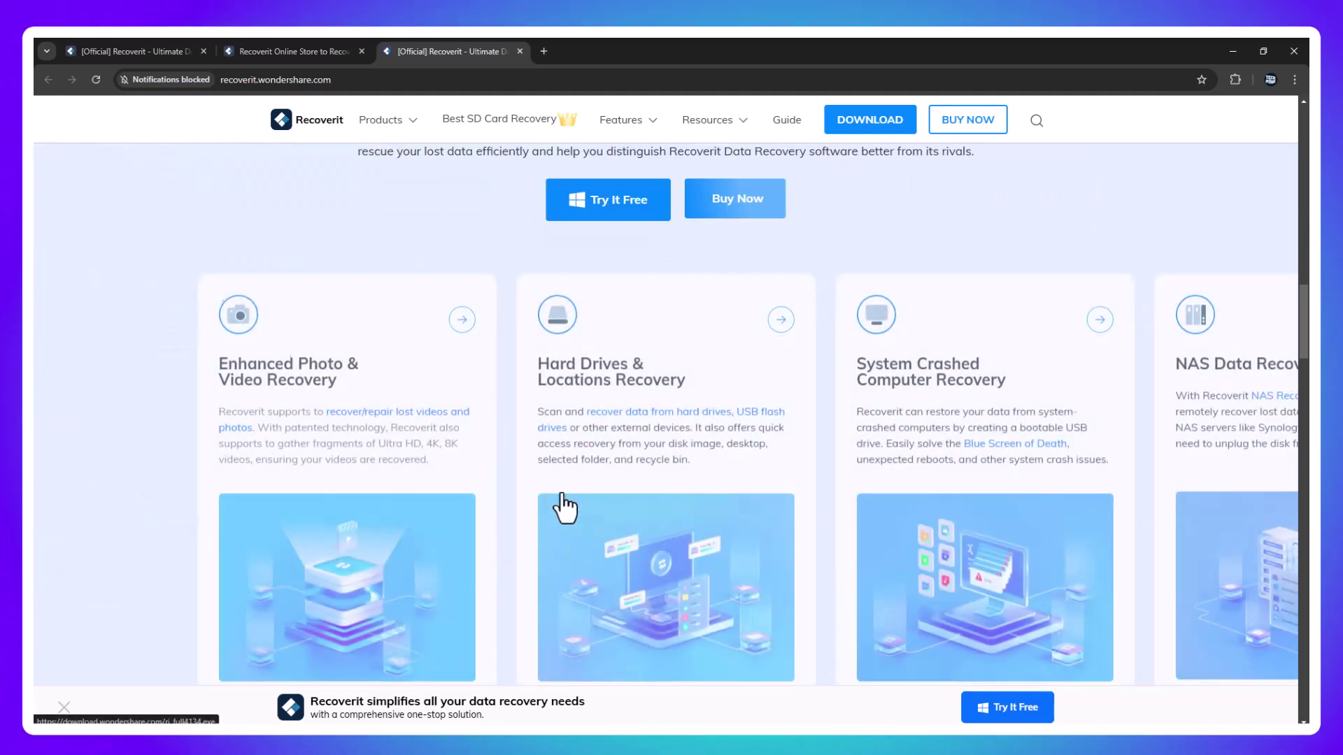
{"action": "scroll", "coordinate": [563, 504], "scroll_direction": "down", "scroll_amount": 1}
{"action": "scroll", "coordinate": [562, 500], "scroll_direction": "up", "scroll_amount": 7}
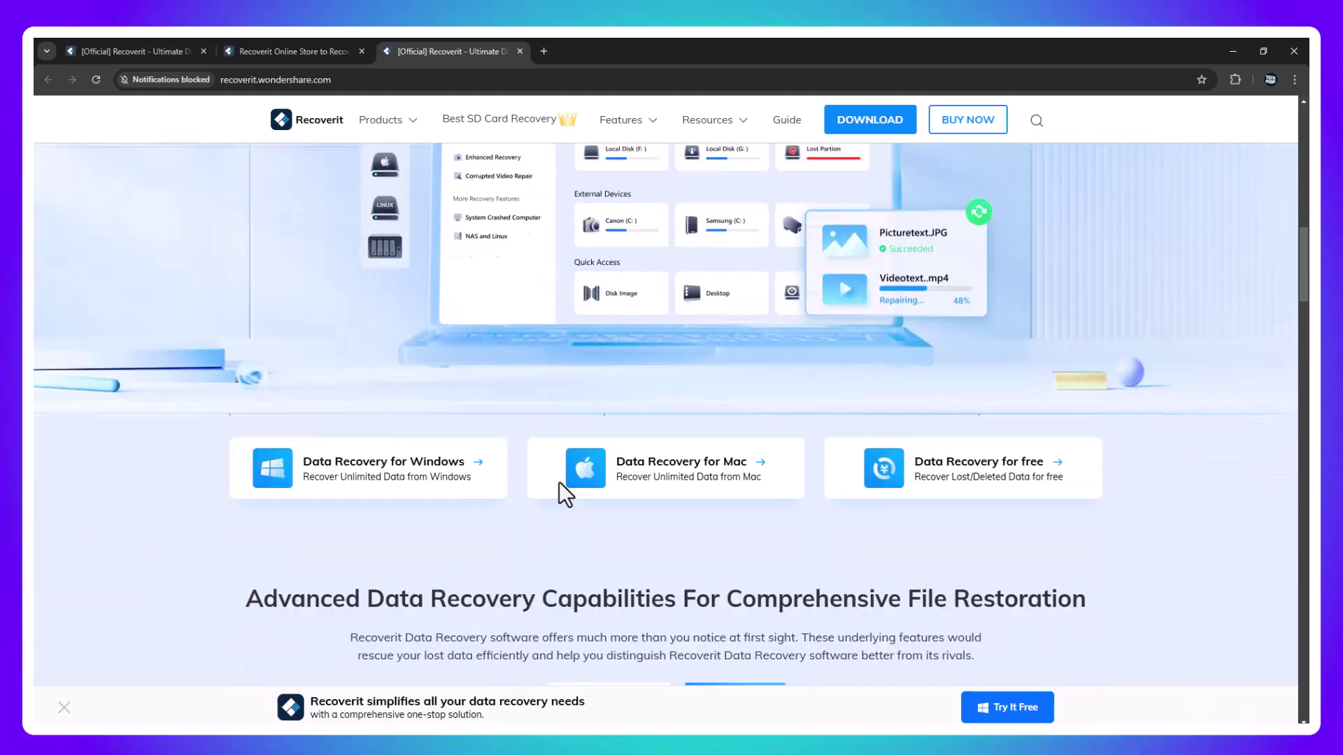
{"action": "scroll", "coordinate": [565, 494], "scroll_direction": "down", "scroll_amount": 6}
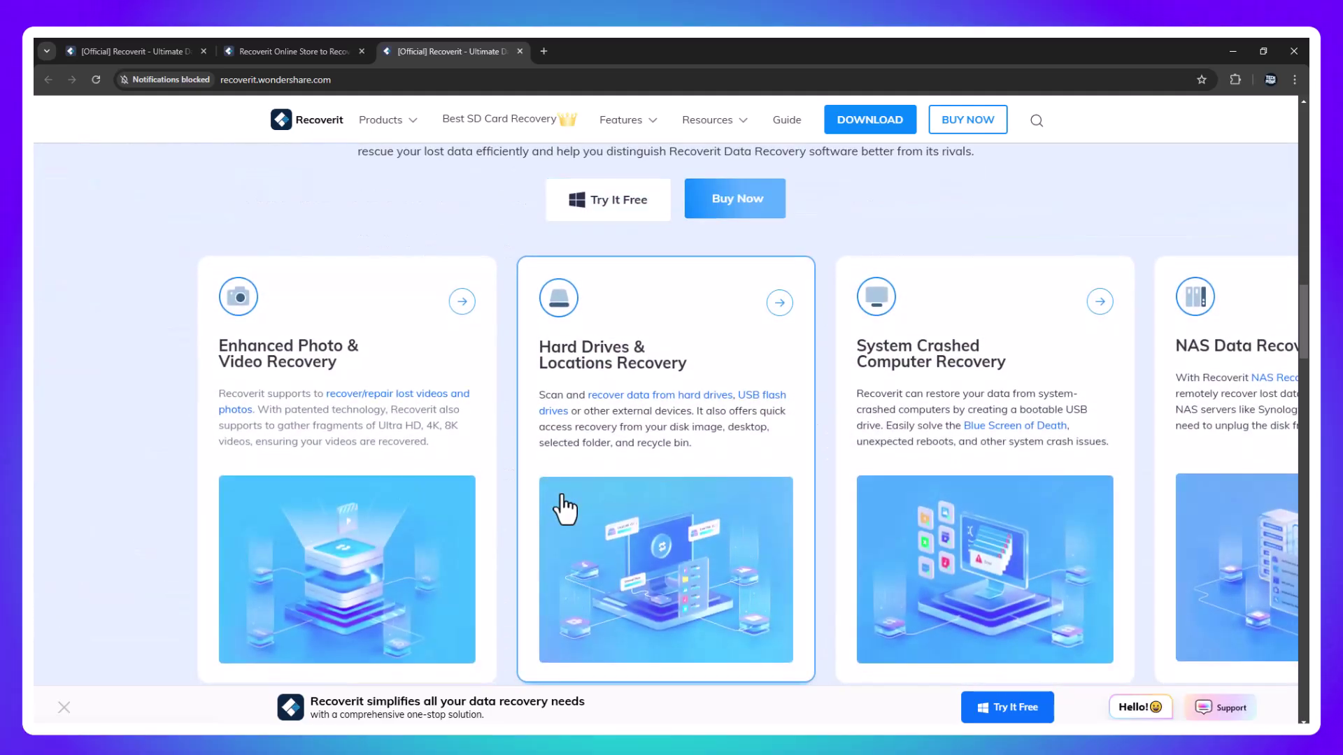
{"action": "scroll", "coordinate": [566, 504], "scroll_direction": "down", "scroll_amount": 1}
{"action": "scroll", "coordinate": [561, 493], "scroll_direction": "down", "scroll_amount": 1}
{"action": "scroll", "coordinate": [560, 493], "scroll_direction": "down", "scroll_amount": 4}
{"action": "scroll", "coordinate": [561, 493], "scroll_direction": "down", "scroll_amount": 6}
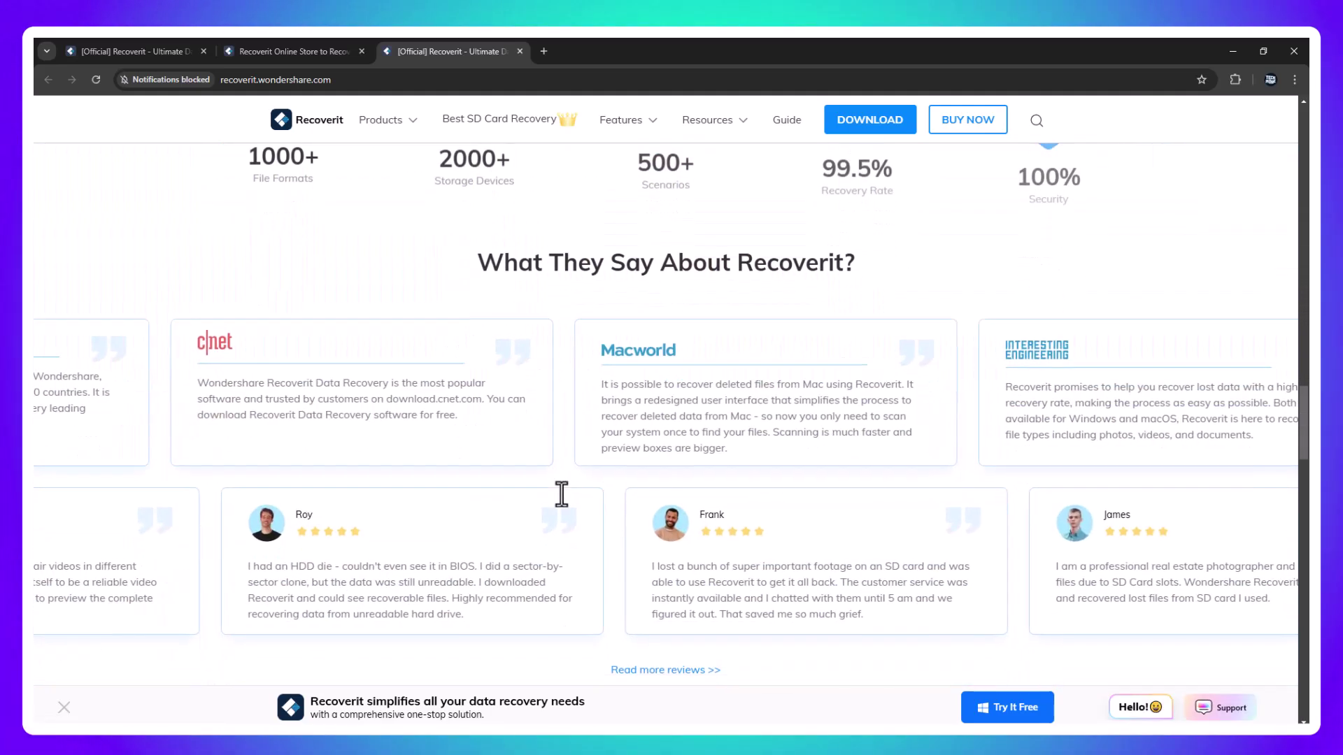
{"action": "scroll", "coordinate": [561, 493], "scroll_direction": "up", "scroll_amount": 2}
{"action": "scroll", "coordinate": [561, 493], "scroll_direction": "up", "scroll_amount": 3}
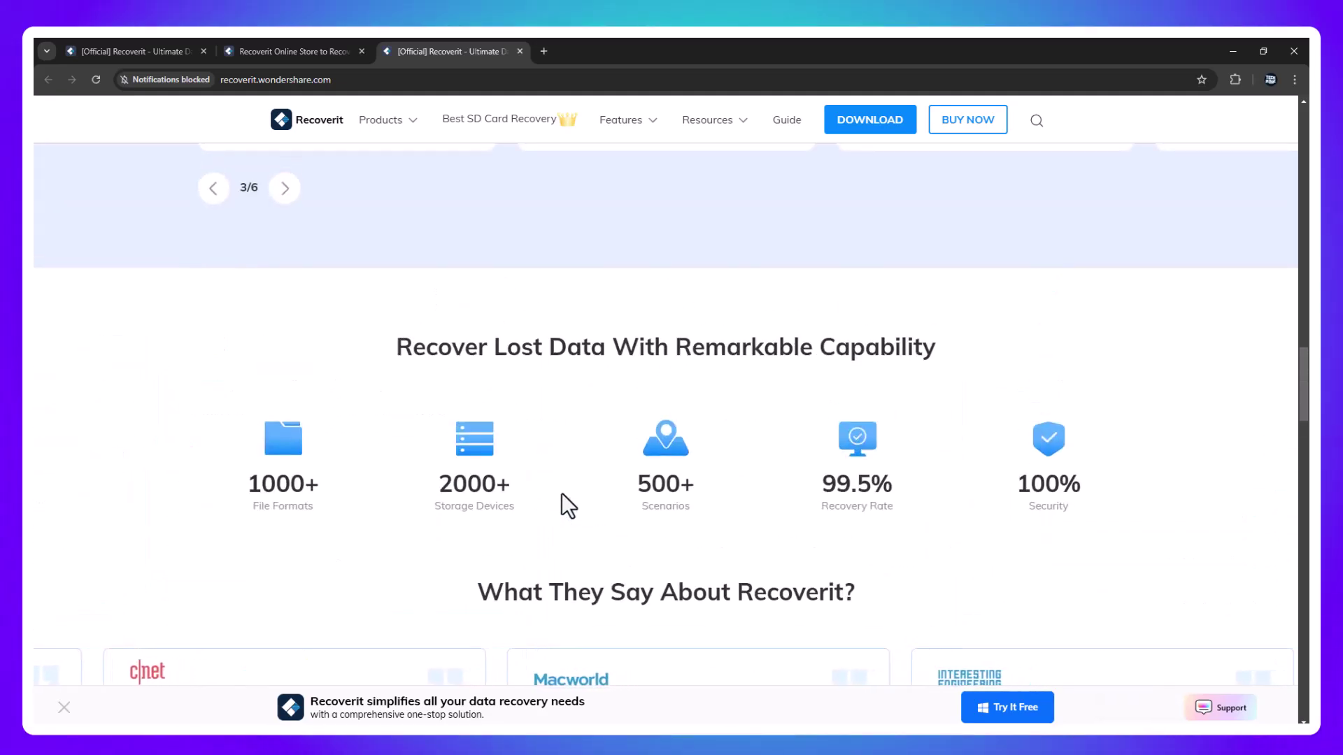
{"action": "scroll", "coordinate": [564, 498], "scroll_direction": "down", "scroll_amount": 5}
{"action": "scroll", "coordinate": [562, 494], "scroll_direction": "down", "scroll_amount": 4}
{"action": "scroll", "coordinate": [560, 496], "scroll_direction": "down", "scroll_amount": 6}
{"action": "scroll", "coordinate": [557, 498], "scroll_direction": "up", "scroll_amount": 2}
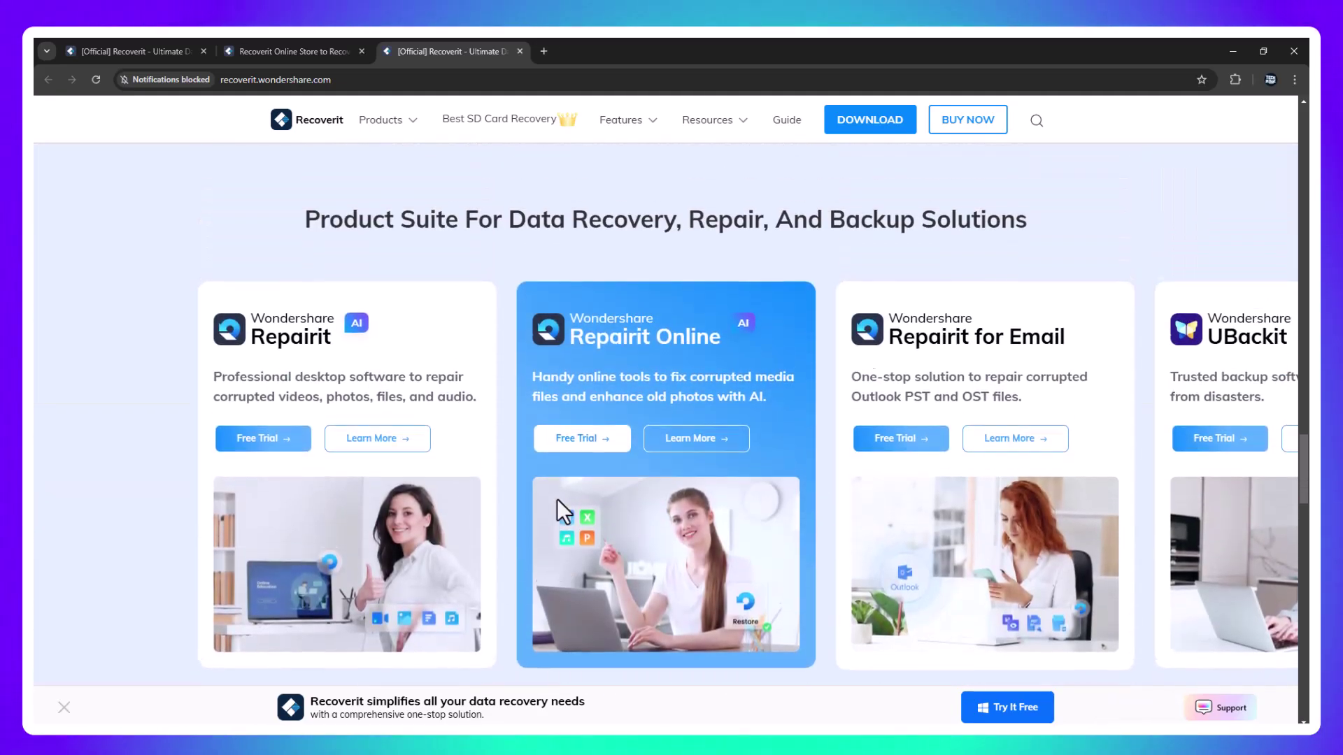